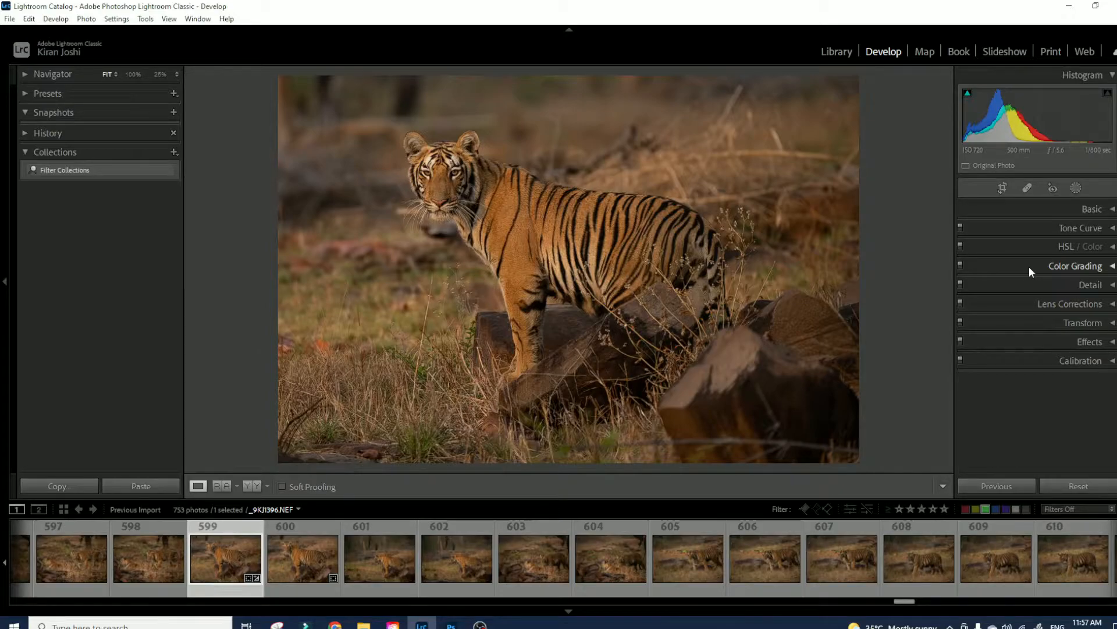
# Open Color Grading and look through the single Shadows, Midtones, Highlights and Global wheels, returning to the three-wheel view.
pyautogui.click(1029, 266)
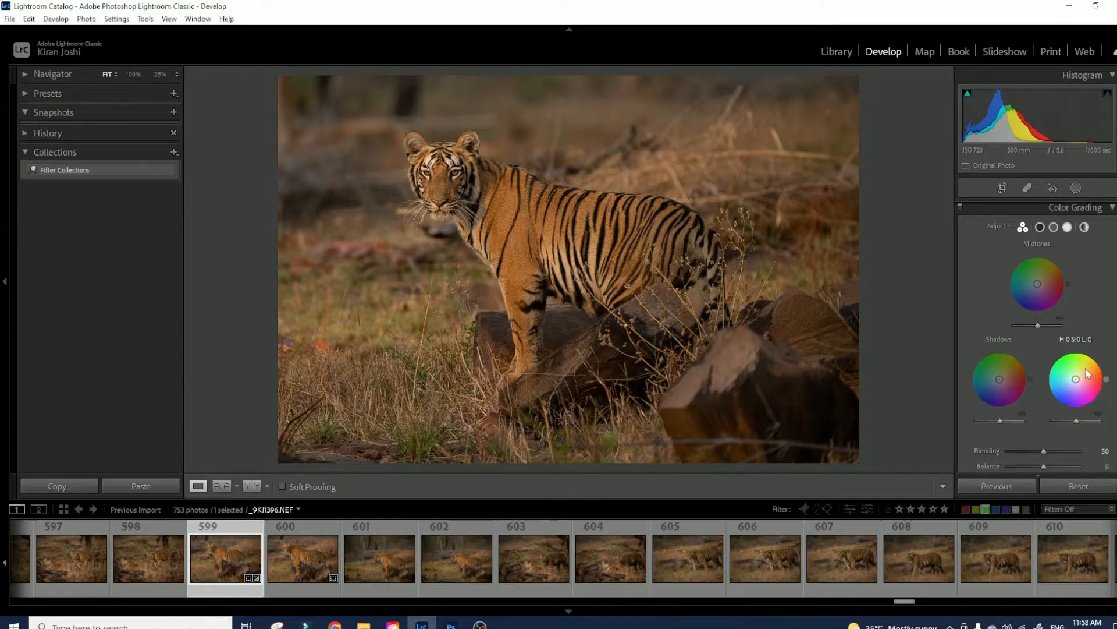
pyautogui.click(1039, 229)
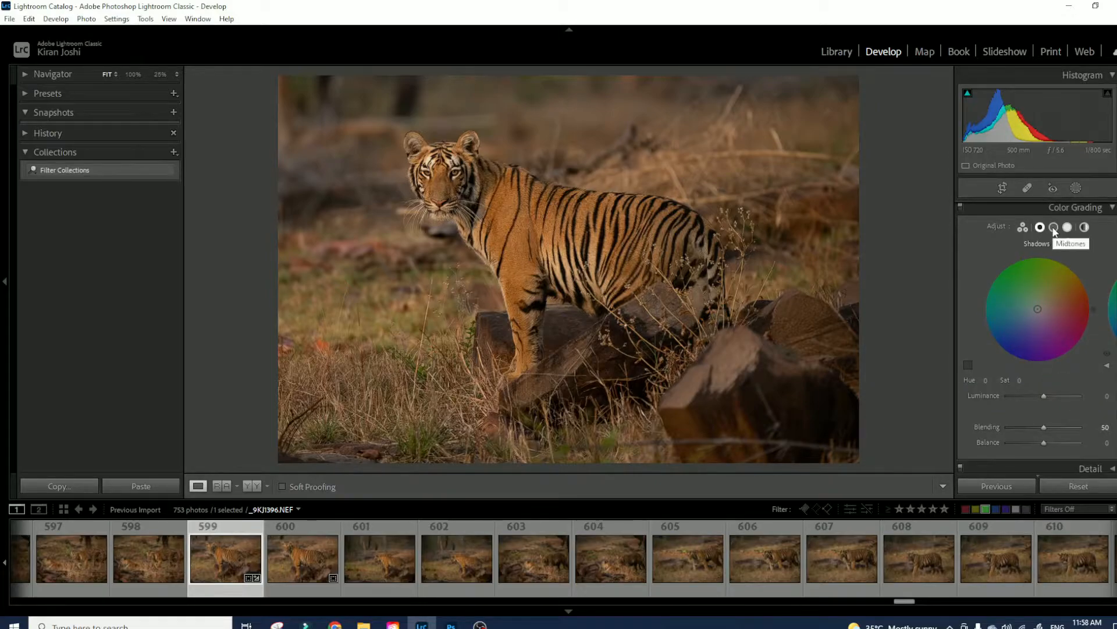
pyautogui.click(1054, 228)
pyautogui.click(1067, 228)
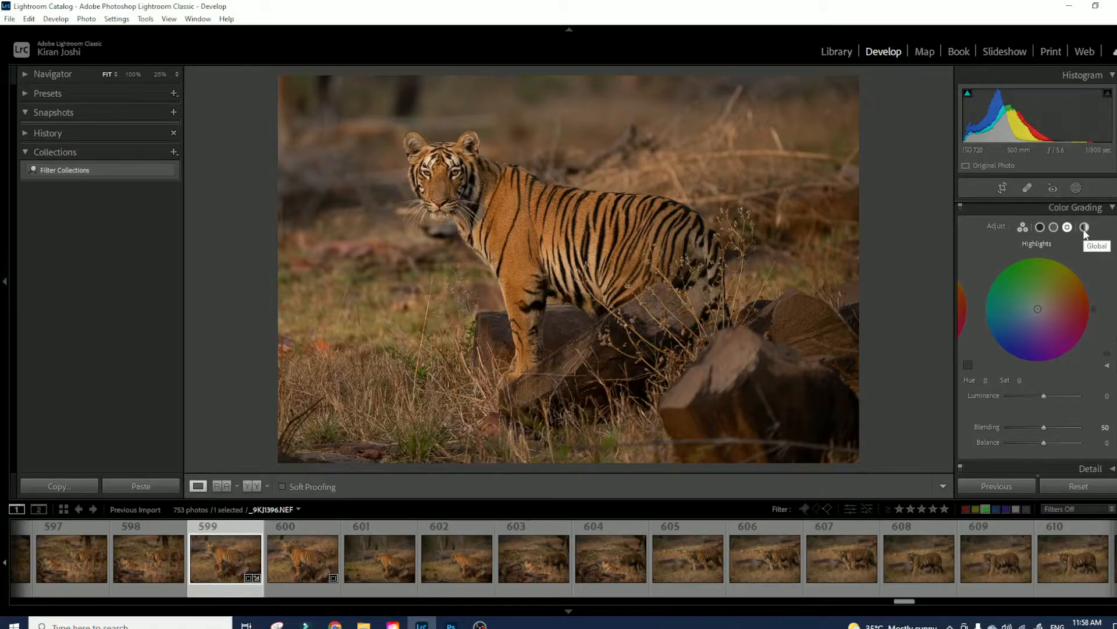
pyautogui.click(1085, 228)
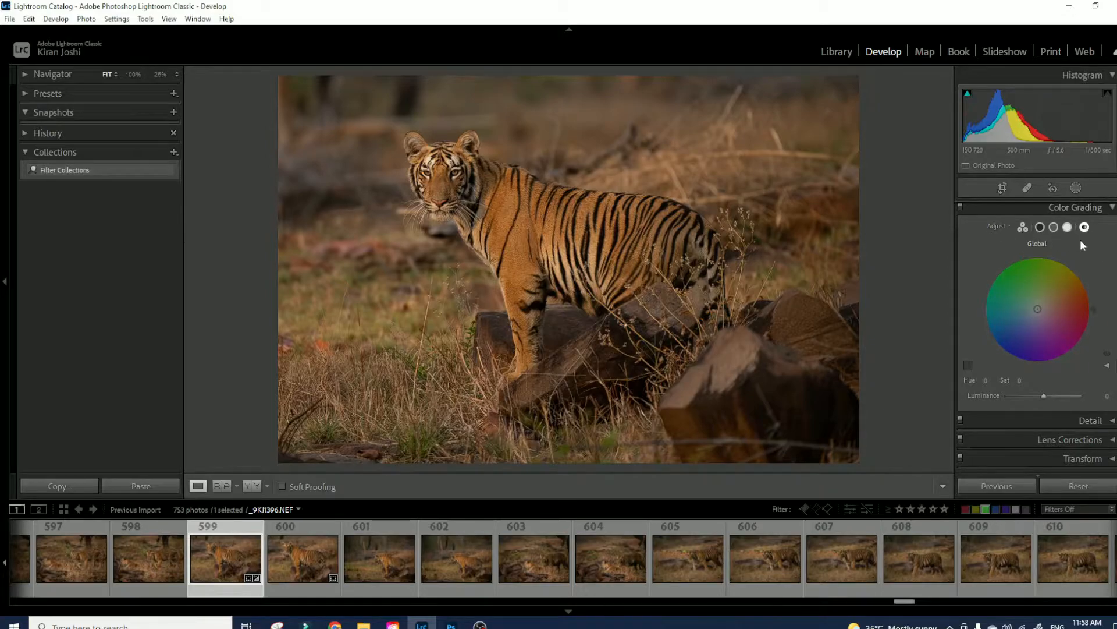
pyautogui.click(1024, 227)
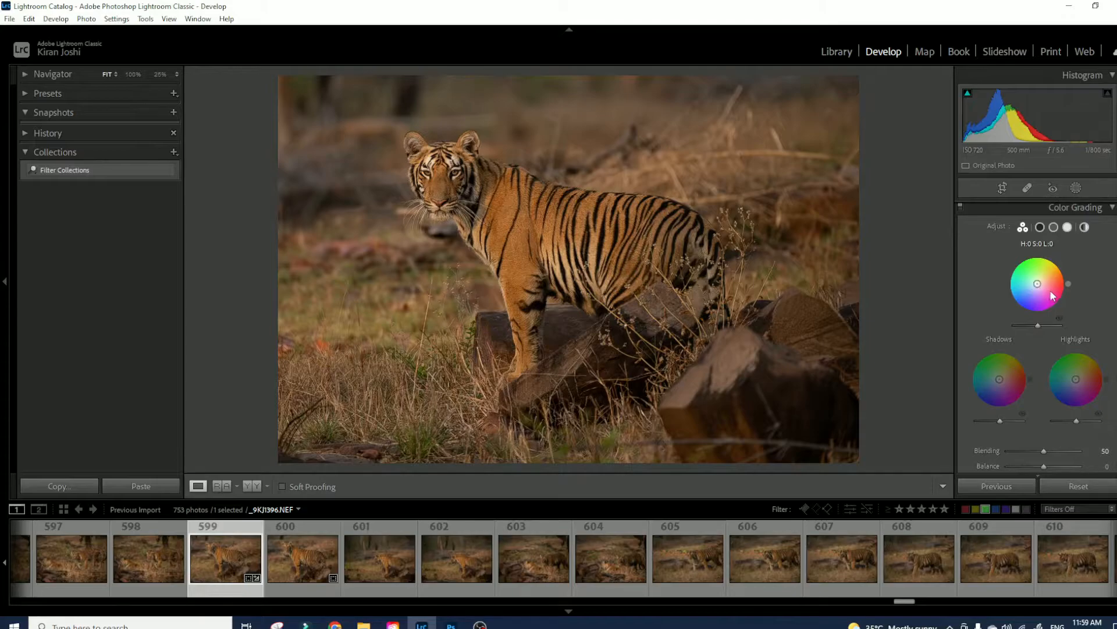
# Try fully saturated midtone tints on the tiger photo, from magenta at hue 323 to green at hue 127.
pyautogui.moveTo(1038, 286)
pyautogui.mouseDown()
pyautogui.moveTo(1048, 271)
pyautogui.moveTo(1023, 277)
pyautogui.moveTo(1016, 263)
pyautogui.moveTo(1043, 273)
pyautogui.moveTo(1038, 286)
pyautogui.mouseUp()
pyautogui.moveTo(1040, 288)
pyautogui.mouseDown()
pyautogui.moveTo(1060, 285)
pyautogui.moveTo(1052, 266)
pyautogui.moveTo(1027, 302)
pyautogui.moveTo(1059, 280)
pyautogui.mouseUp()
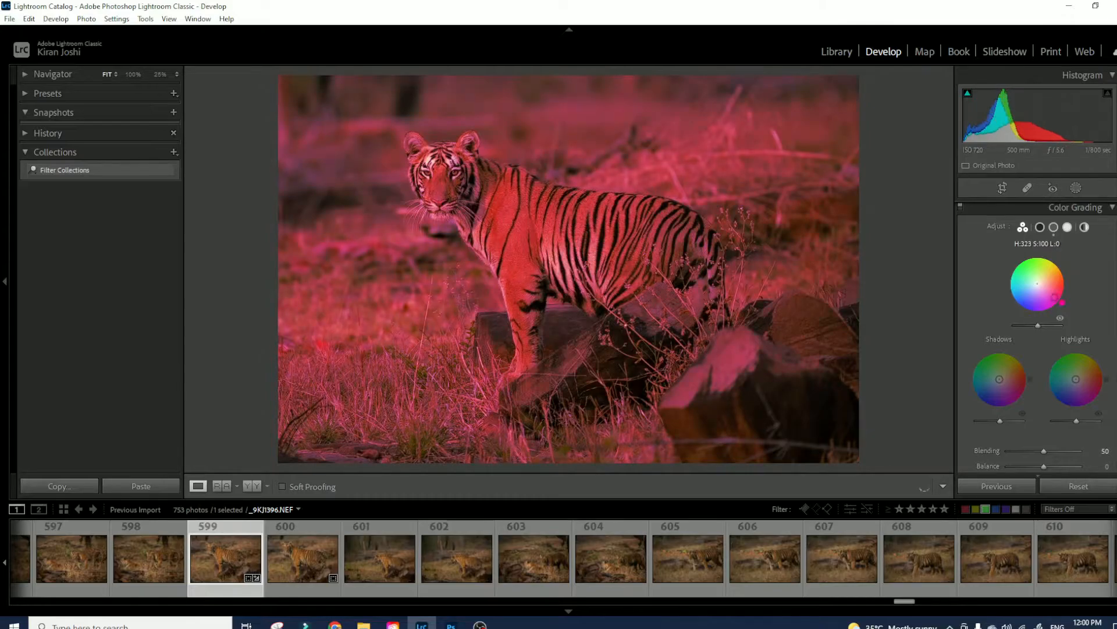
pyautogui.moveTo(1064, 268); pyautogui.dragTo(1019, 260)
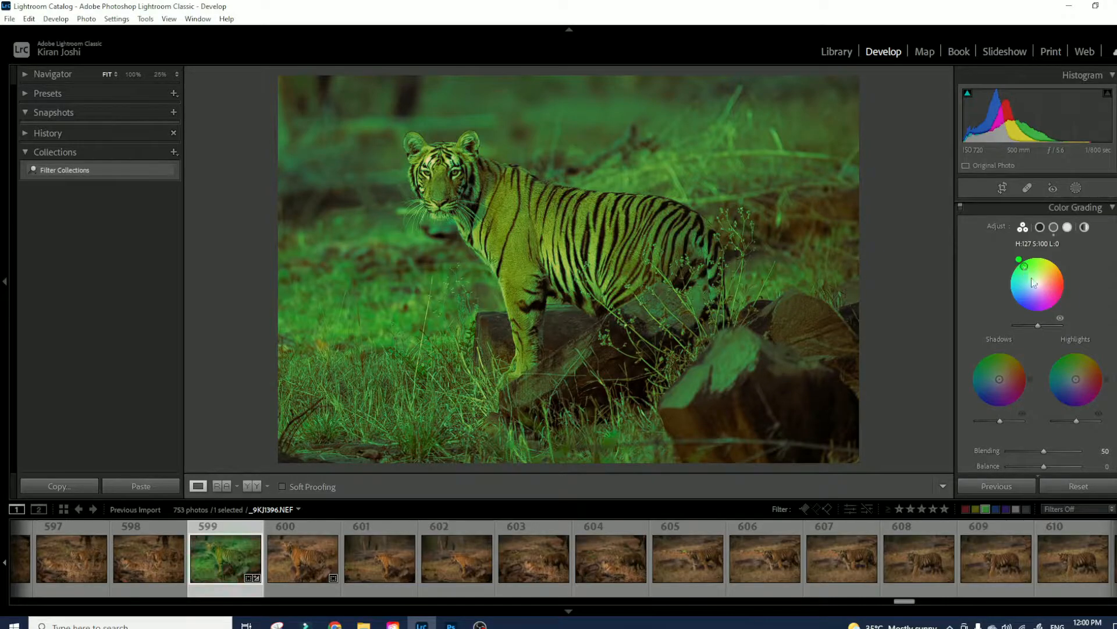
# Tint the midtones a warm orange-yellow at saturation 100 and raise their luminance to +11.
pyautogui.moveTo(1024, 266)
pyautogui.mouseDown()
pyautogui.moveTo(1037, 284)
pyautogui.moveTo(1053, 268)
pyautogui.mouseUp()
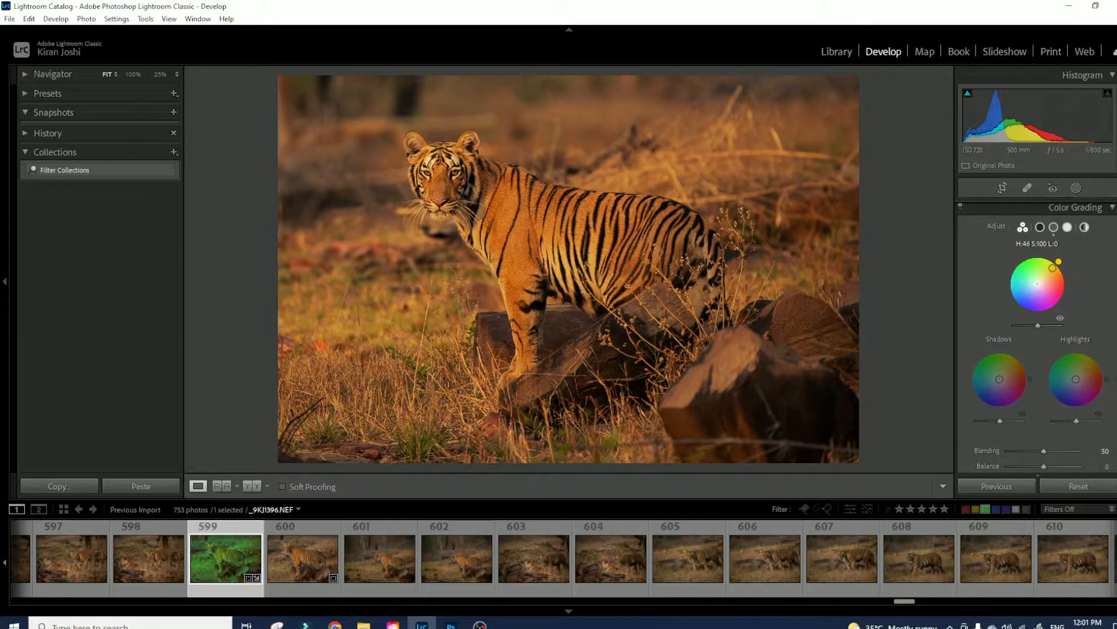
pyautogui.moveTo(1054, 269)
pyautogui.mouseDown()
pyautogui.moveTo(1041, 289)
pyautogui.moveTo(1051, 267)
pyautogui.moveTo(1063, 277)
pyautogui.moveTo(1023, 263)
pyautogui.moveTo(1049, 265)
pyautogui.mouseUp()
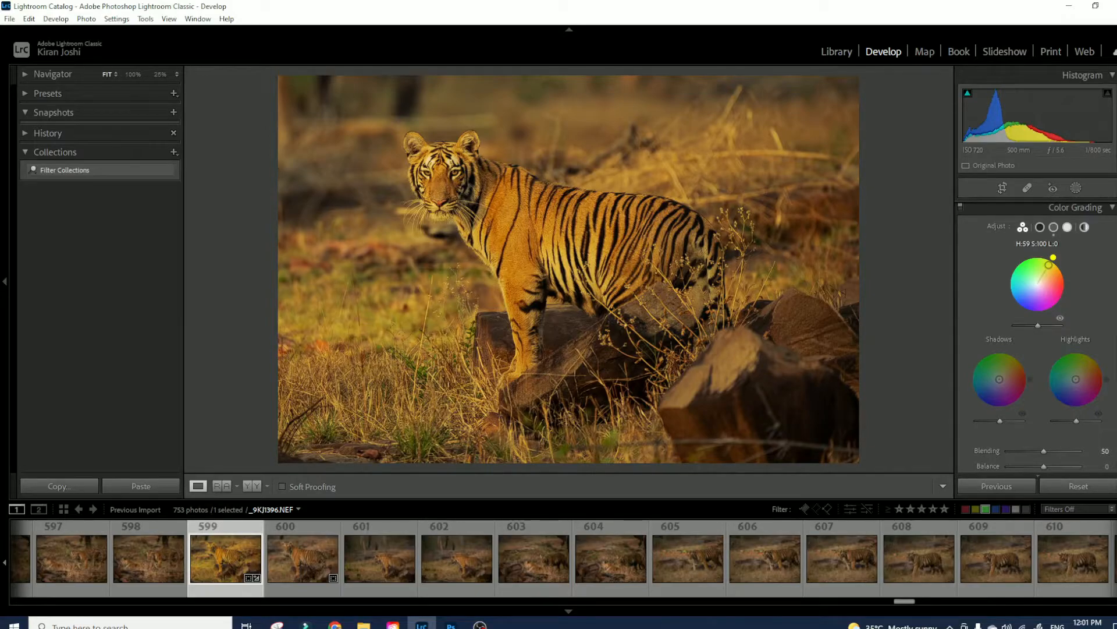
pyautogui.moveTo(1053, 258)
pyautogui.mouseDown()
pyautogui.moveTo(1063, 266)
pyautogui.moveTo(1046, 277)
pyautogui.moveTo(1055, 285)
pyautogui.moveTo(1053, 269)
pyautogui.mouseUp()
pyautogui.moveTo(1038, 326)
pyautogui.mouseDown()
pyautogui.moveTo(1061, 327)
pyautogui.moveTo(1014, 327)
pyautogui.moveTo(1041, 329)
pyautogui.mouseUp()
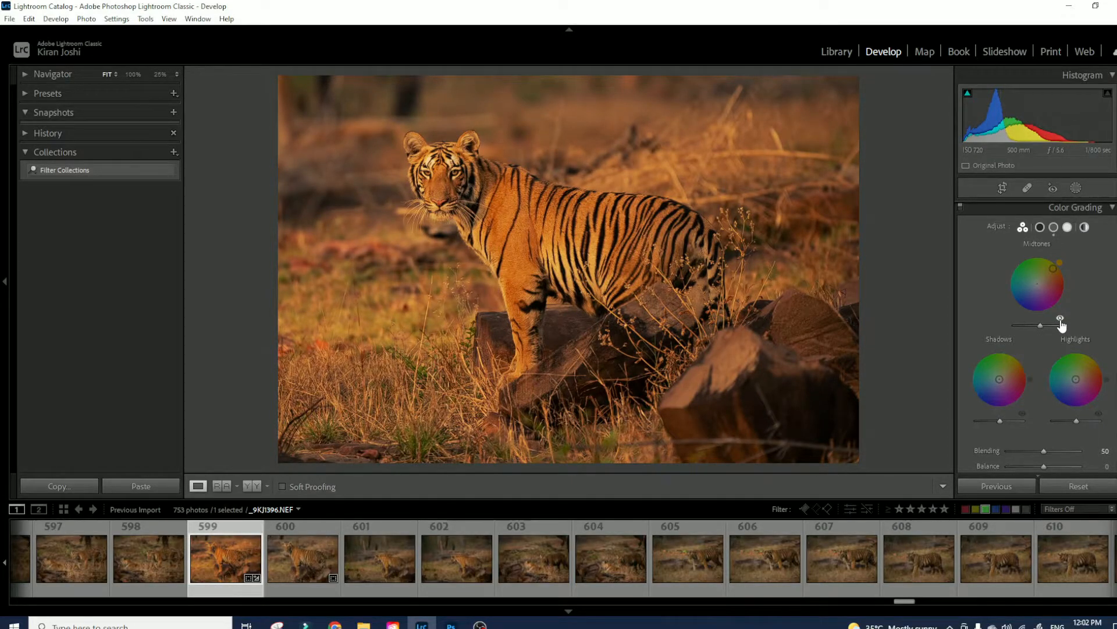
# Compare the photo with and without the midtones grading by switching its visibility off and on.
pyautogui.click(1061, 320)
pyautogui.click(1060, 319)
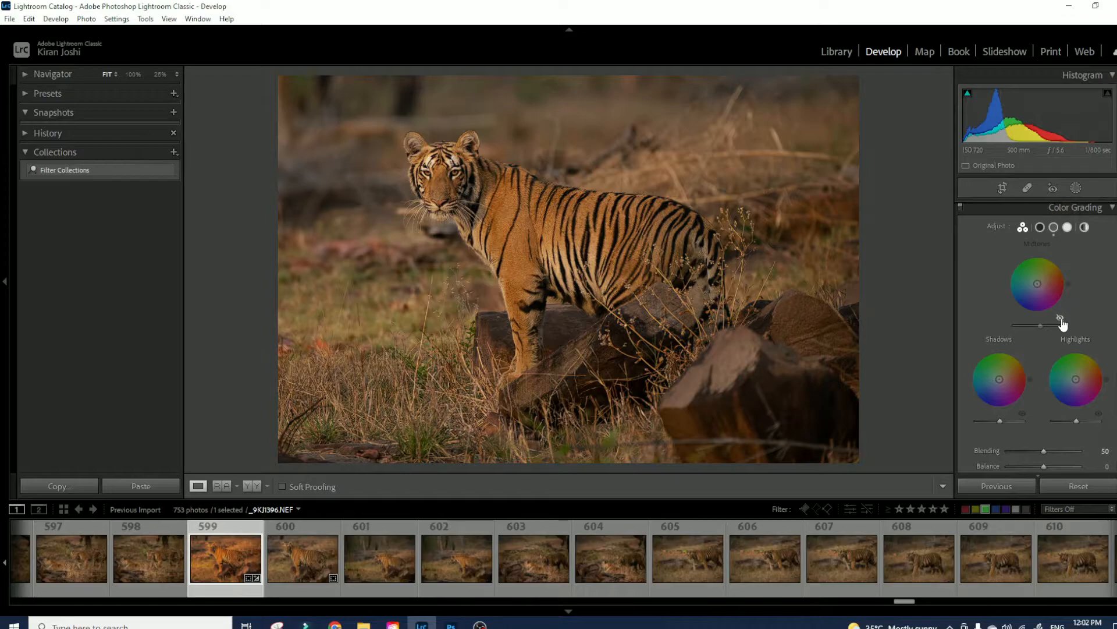
pyautogui.click(1060, 320)
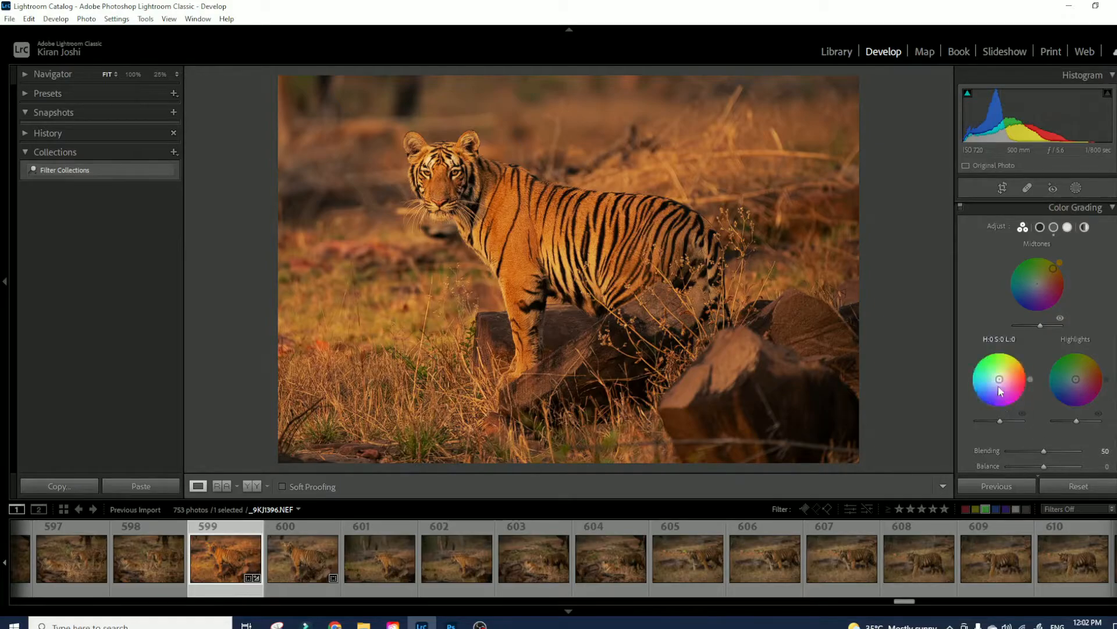
# Tint the shadows blue at hue 241 and saturation 100, and lower their luminance to -100.
pyautogui.moveTo(999, 379); pyautogui.dragTo(990, 400)
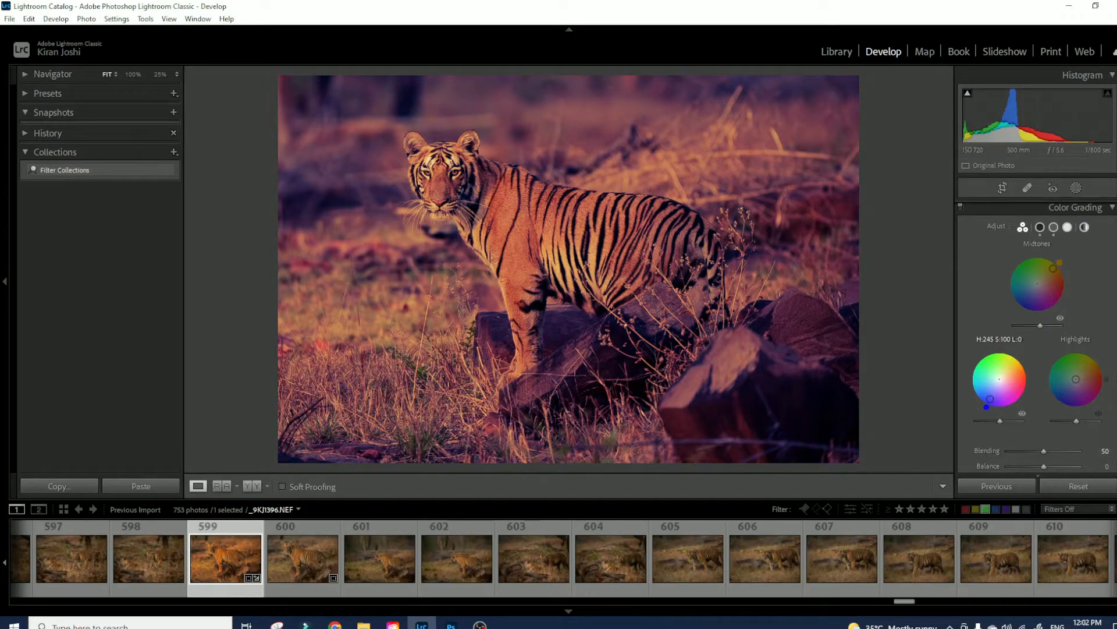
pyautogui.moveTo(989, 399)
pyautogui.mouseDown()
pyautogui.moveTo(998, 381)
pyautogui.moveTo(989, 398)
pyautogui.mouseUp()
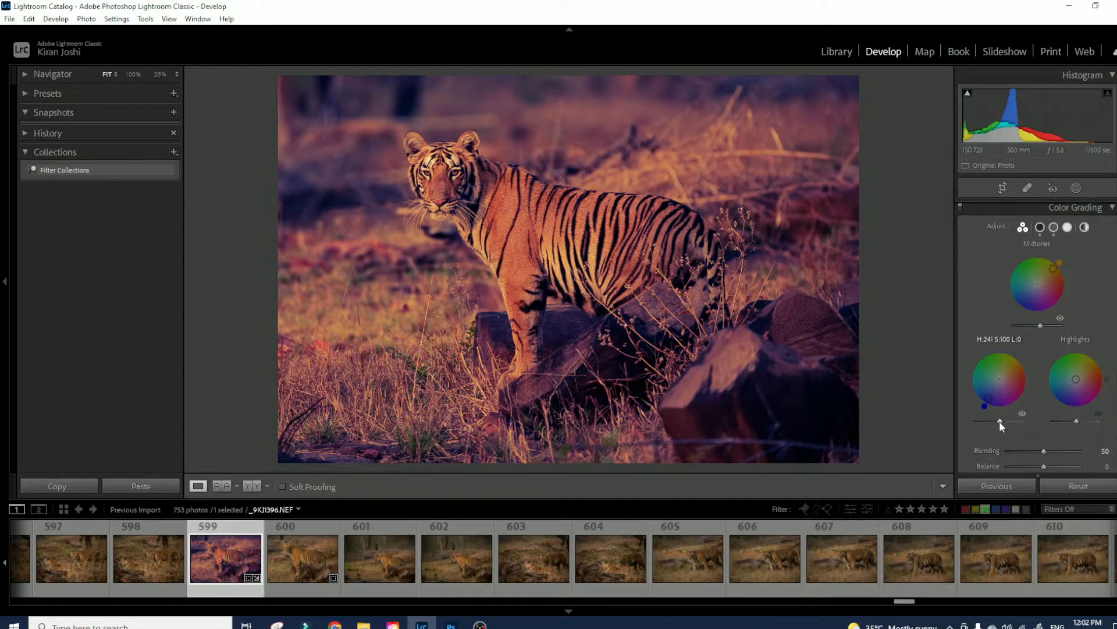
pyautogui.moveTo(1000, 420); pyautogui.dragTo(969, 420)
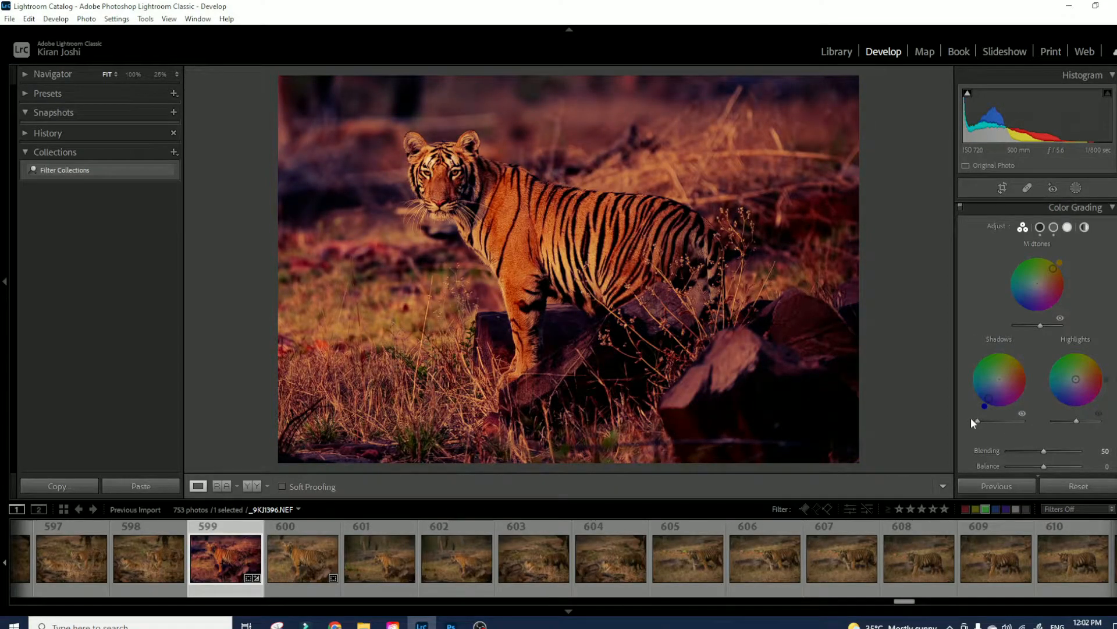
# Reduce the midtones' saturation and tint the highlights blue with hue 237, saturation 100 and luminance -100.
pyautogui.moveTo(1053, 268); pyautogui.dragTo(1044, 278)
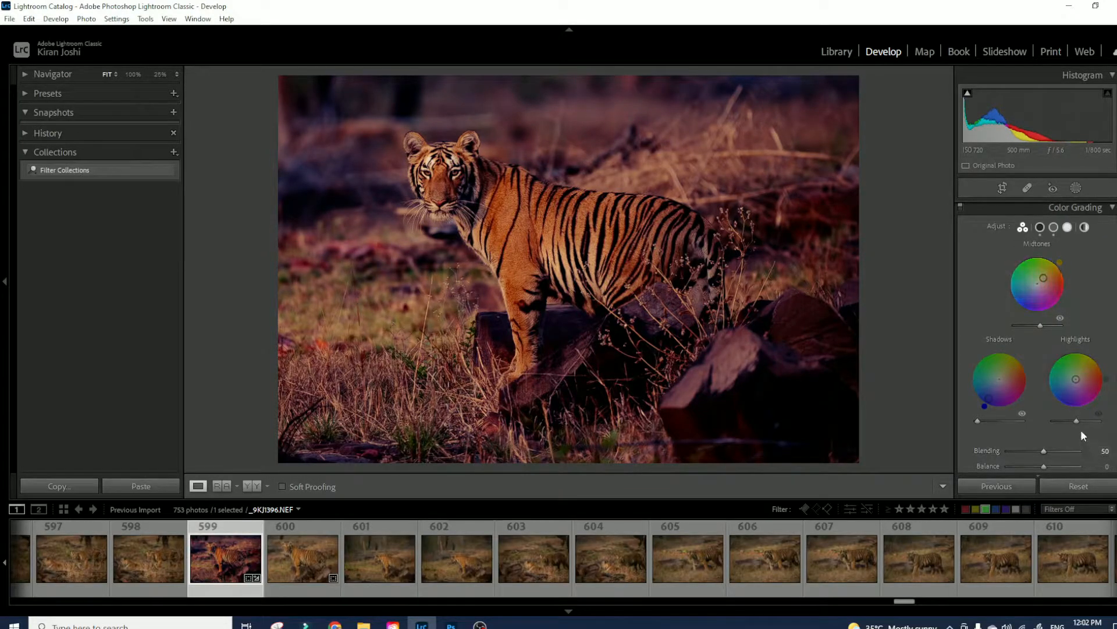
pyautogui.moveTo(1076, 384)
pyautogui.mouseDown()
pyautogui.moveTo(1064, 397)
pyautogui.moveTo(1073, 419)
pyautogui.moveTo(1039, 419)
pyautogui.mouseUp()
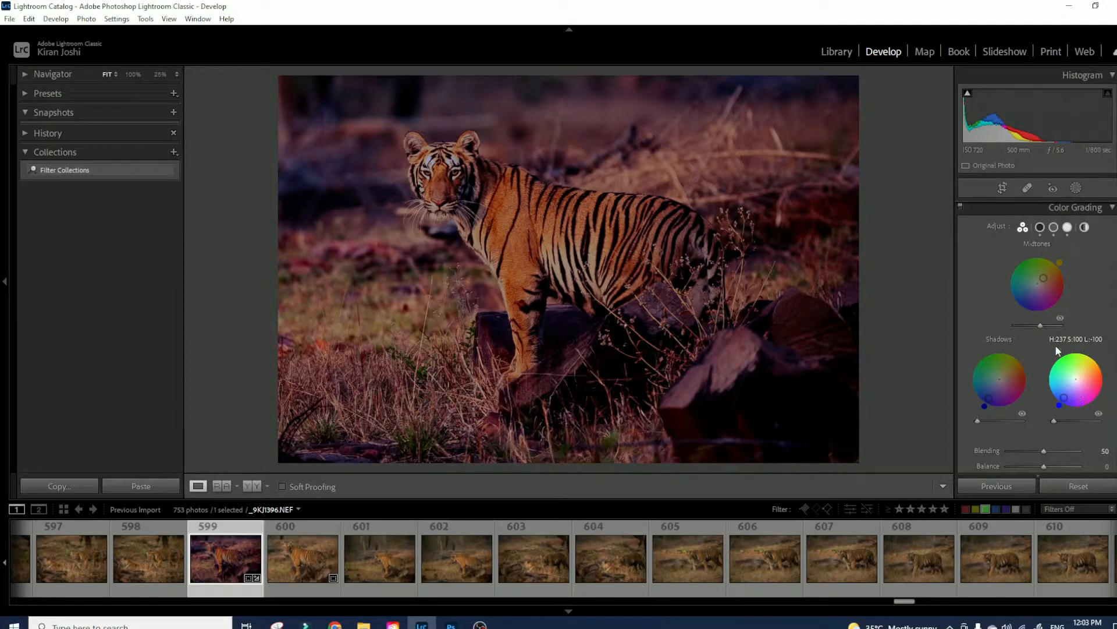
# Try Blending at 87 and at 0, and shift Balance toward the shadows to -65.
pyautogui.scroll(-1, 1072, 433)
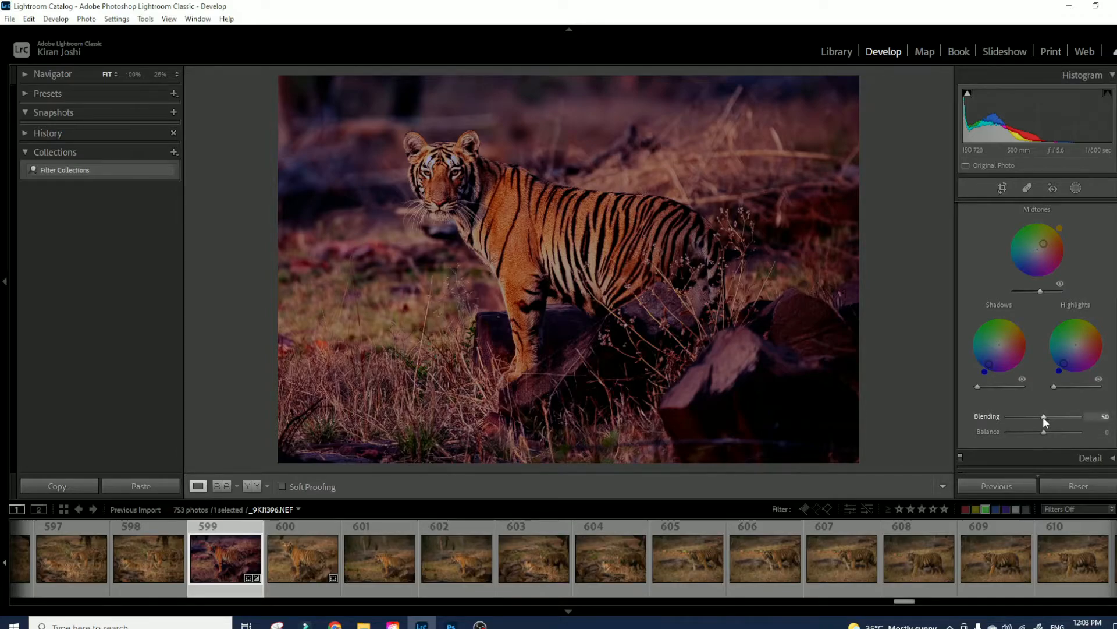
pyautogui.moveTo(1044, 417); pyautogui.dragTo(1070, 417)
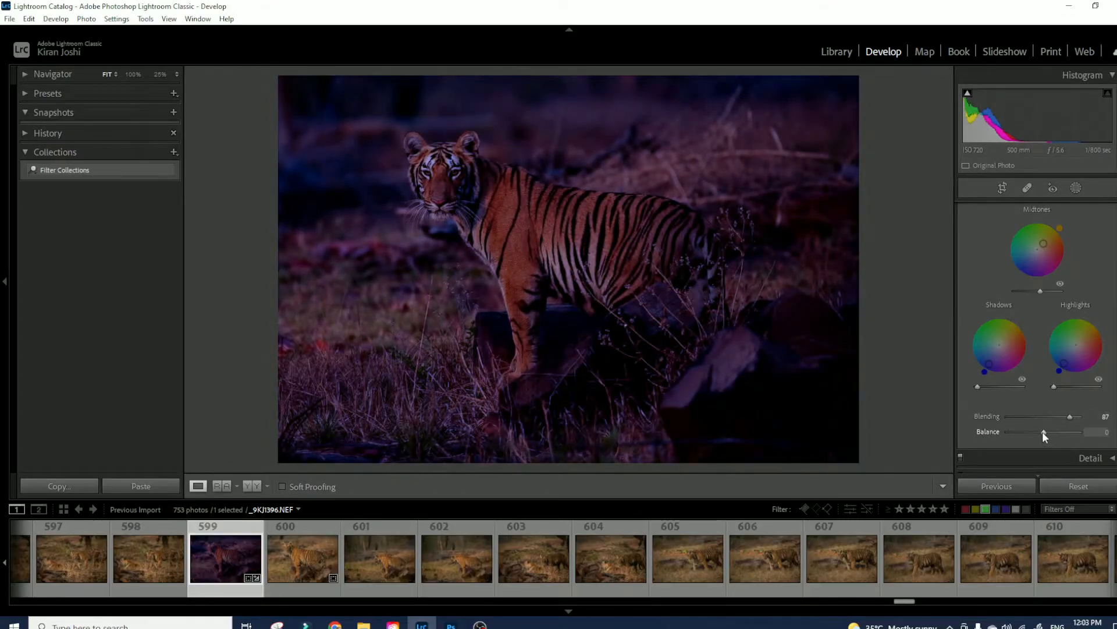
pyautogui.moveTo(1068, 417); pyautogui.dragTo(1010, 417)
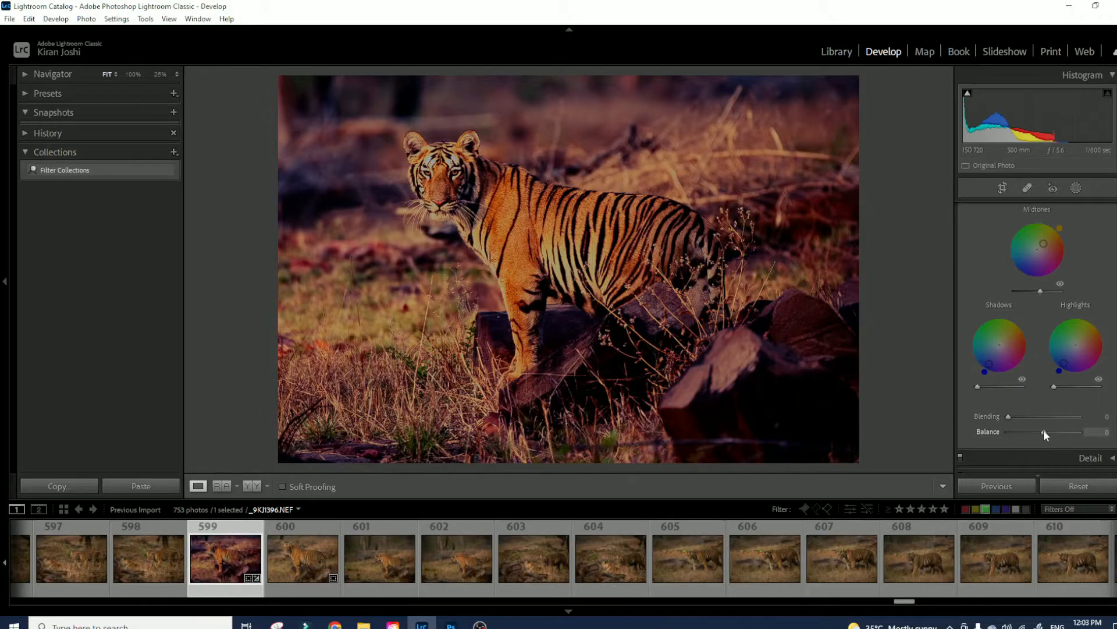
pyautogui.moveTo(1044, 432)
pyautogui.mouseDown()
pyautogui.moveTo(1063, 432)
pyautogui.moveTo(1027, 434)
pyautogui.mouseUp()
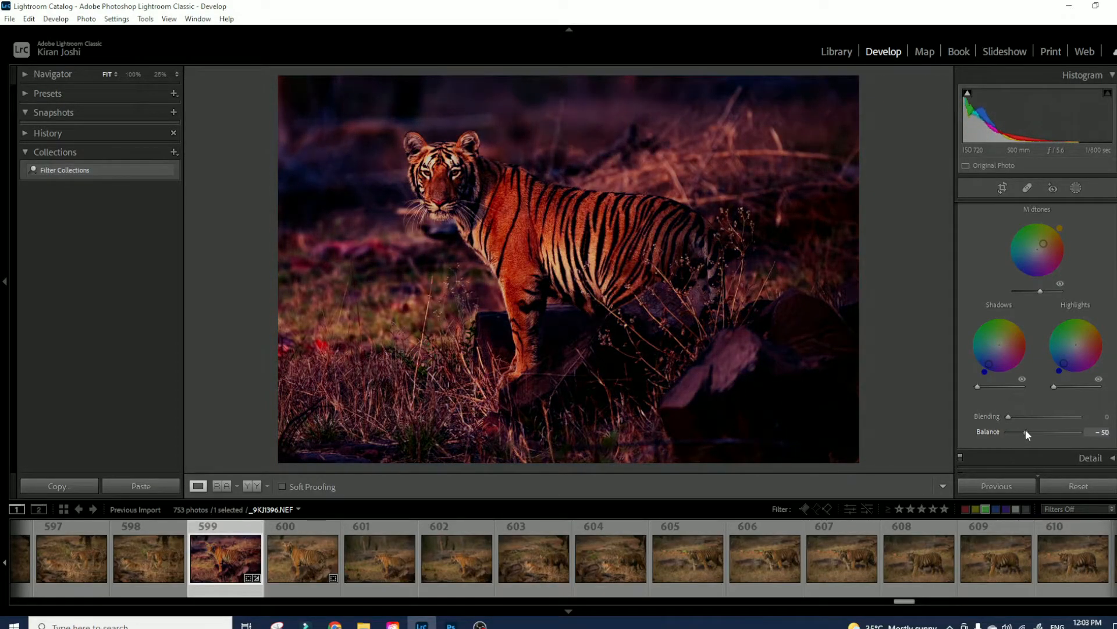
pyautogui.moveTo(1025, 429); pyautogui.dragTo(1022, 430)
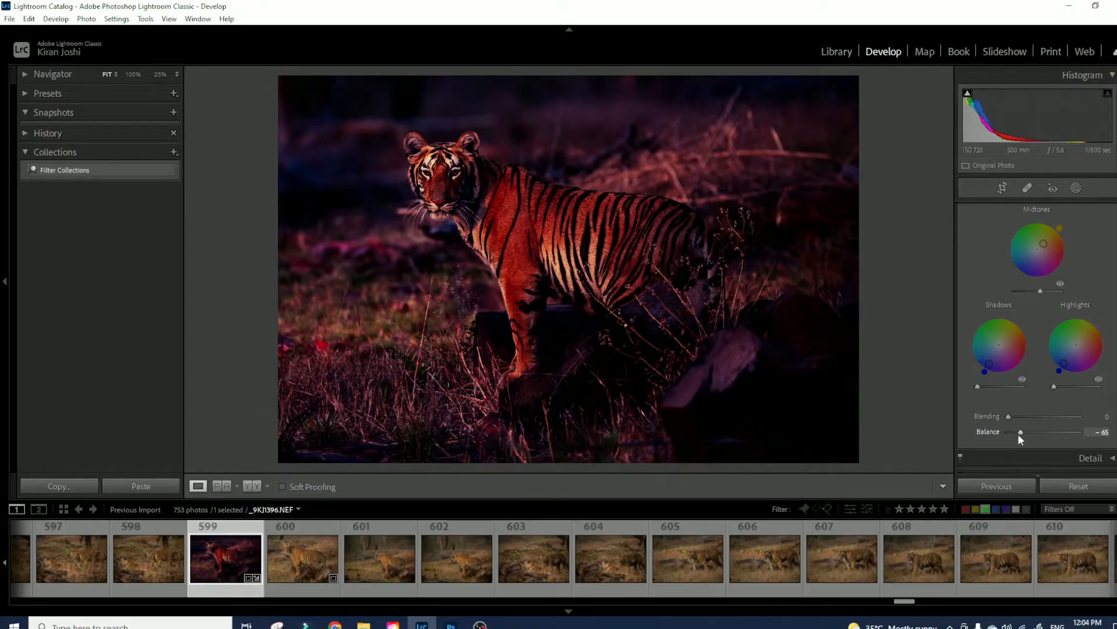
# Rework the color wheels with shadows saturation 54, blue midtones at hue 237 and saturation 100, and yellow highlights.
pyautogui.moveTo(992, 369); pyautogui.dragTo(993, 356)
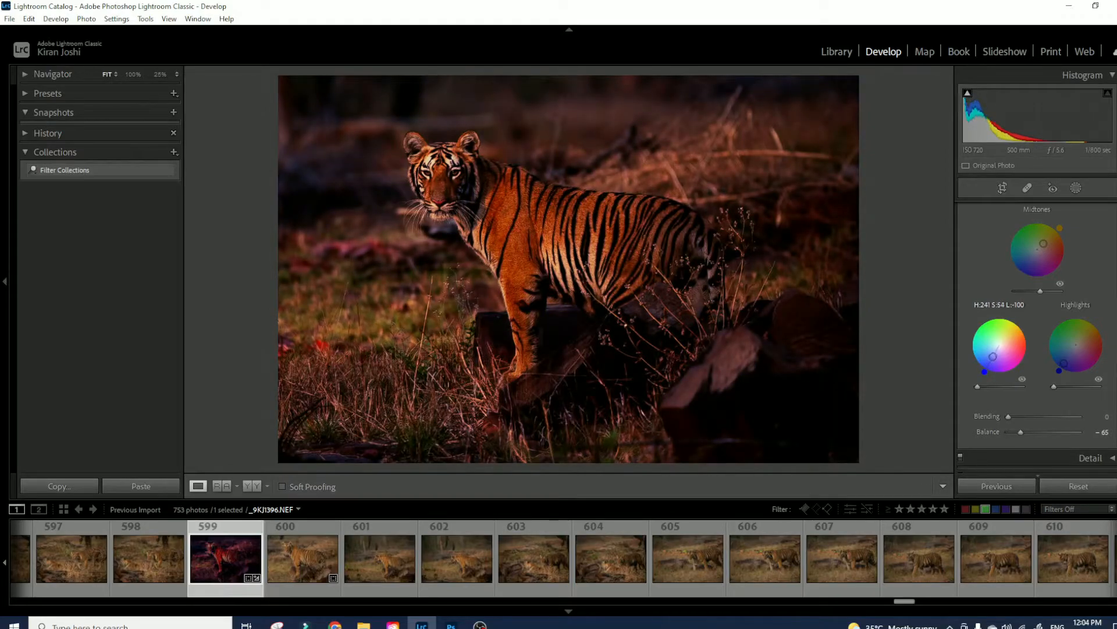
pyautogui.moveTo(1043, 244); pyautogui.dragTo(1026, 268)
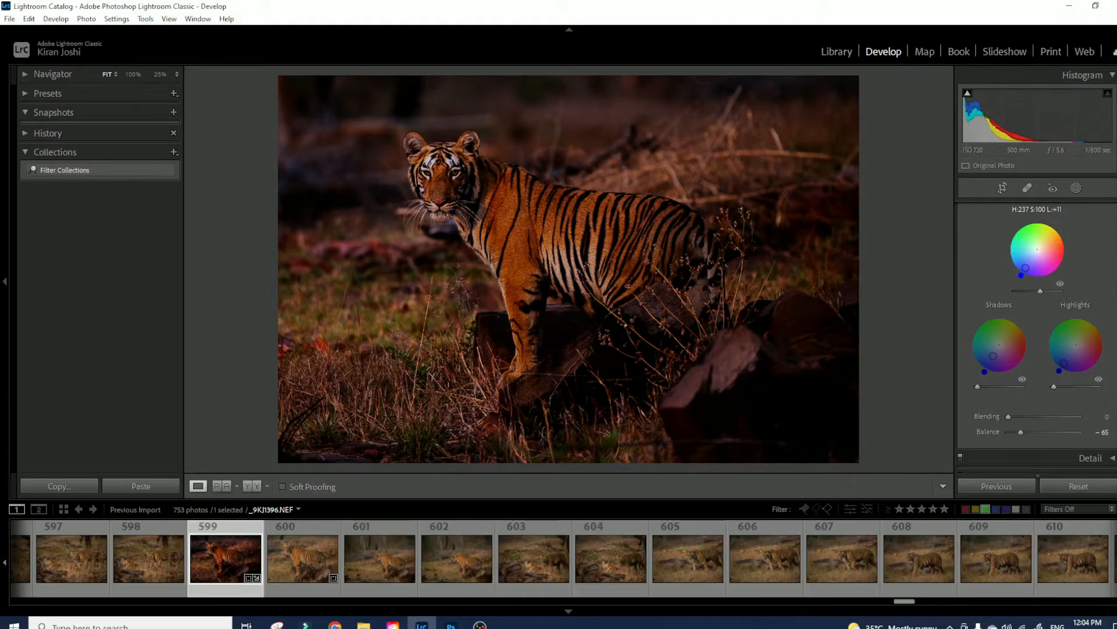
pyautogui.moveTo(1067, 359); pyautogui.dragTo(1086, 325)
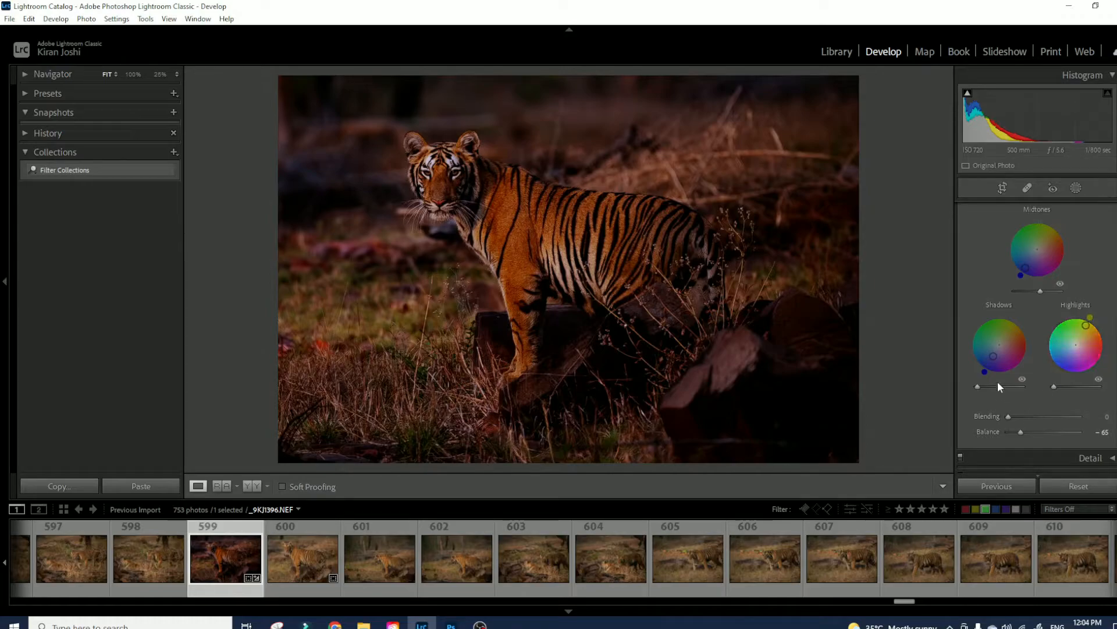
# Set Blending to 81 and Balance to +60, and adjust the midtones' luminance to just below neutral.
pyautogui.moveTo(1039, 291); pyautogui.dragTo(1020, 295)
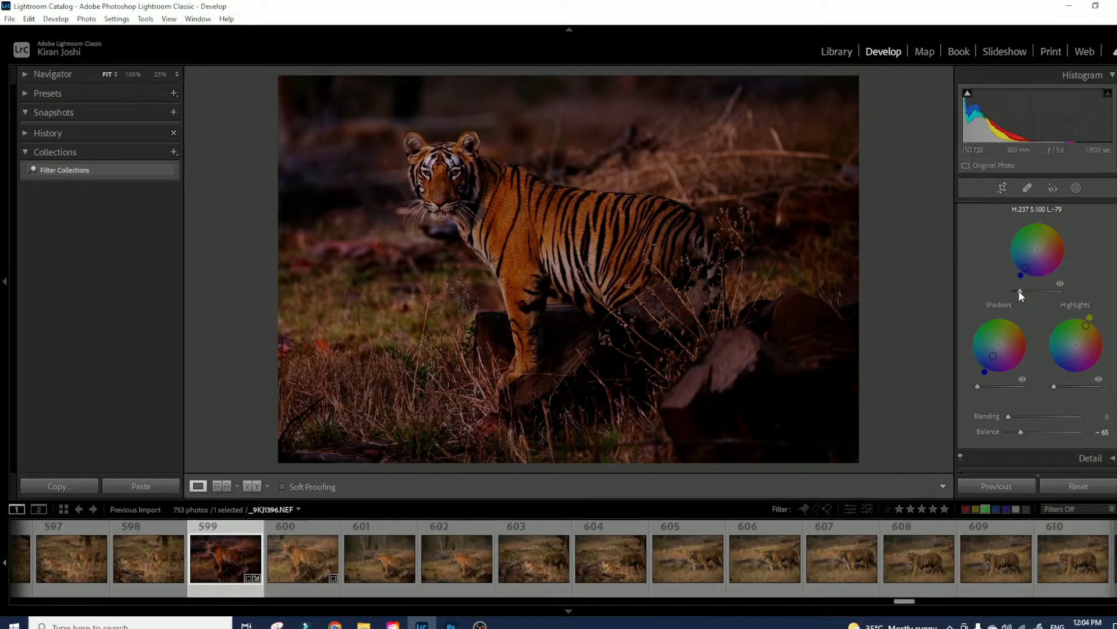
pyautogui.moveTo(1008, 415); pyautogui.dragTo(1065, 431)
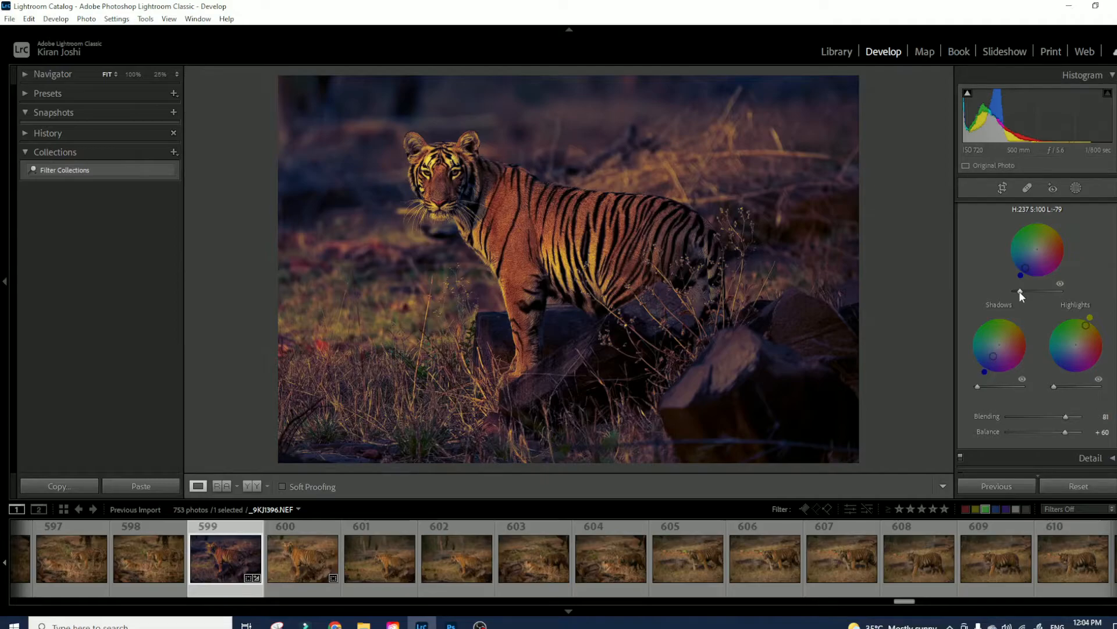
pyautogui.moveTo(1018, 291); pyautogui.dragTo(1036, 308)
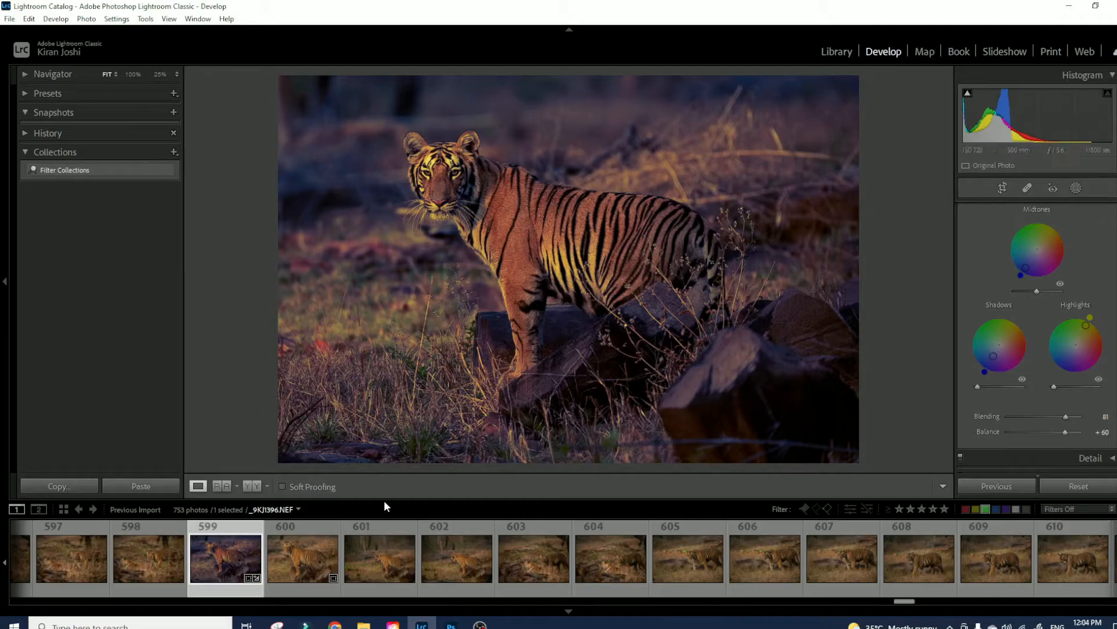
# Select the next tiger photo, _9KJI1397.NEF, and convert it to Black & White.
pyautogui.click(312, 555)
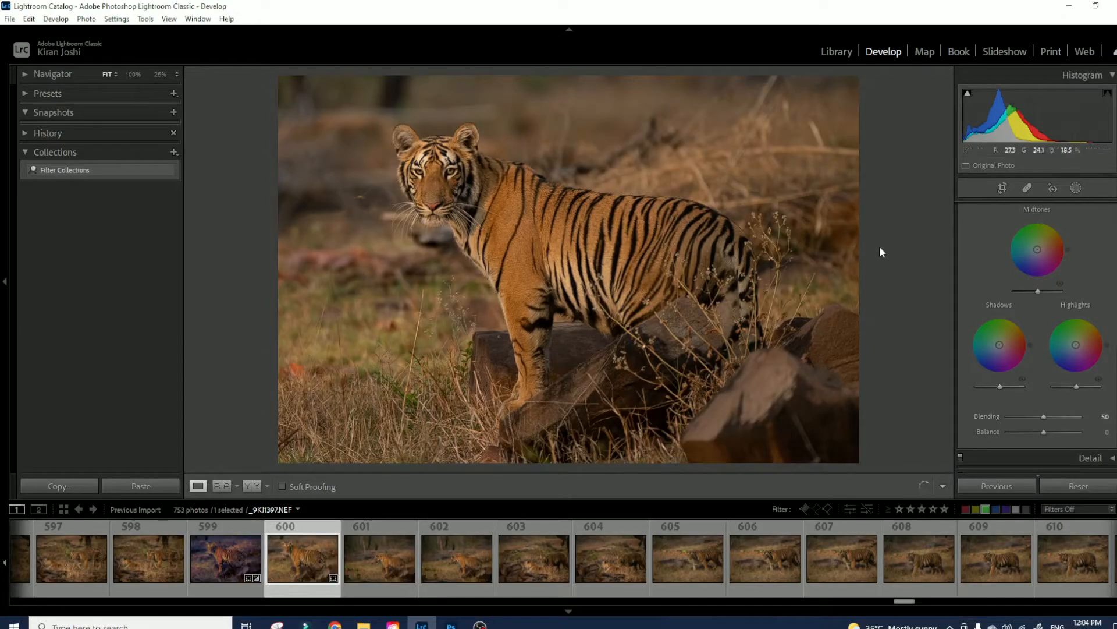
pyautogui.scroll(3, 1037, 337)
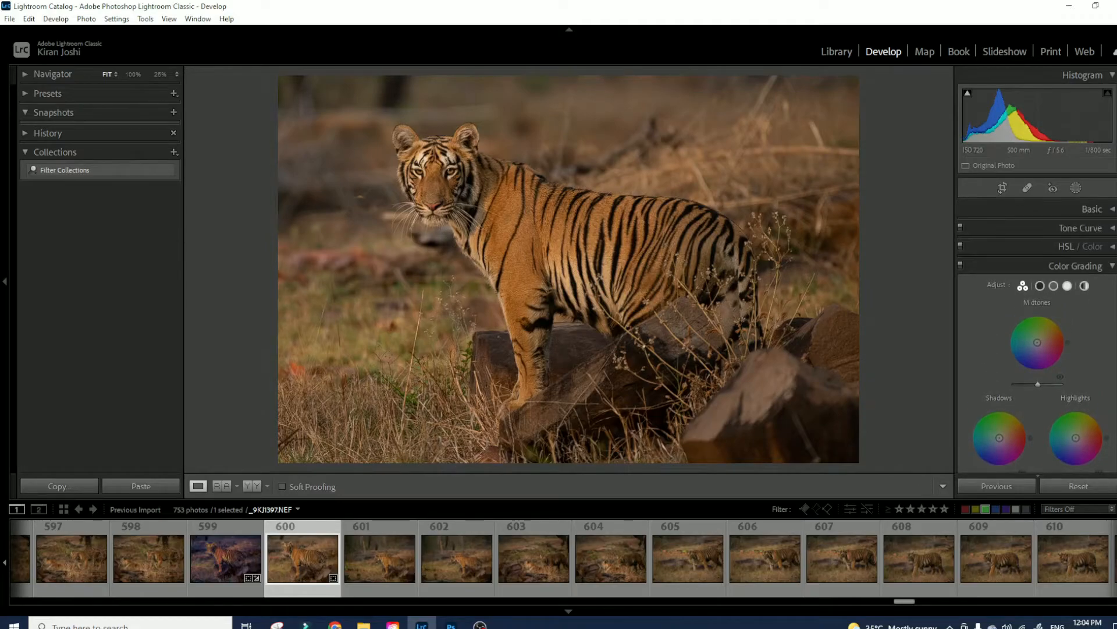
pyautogui.click(1110, 209)
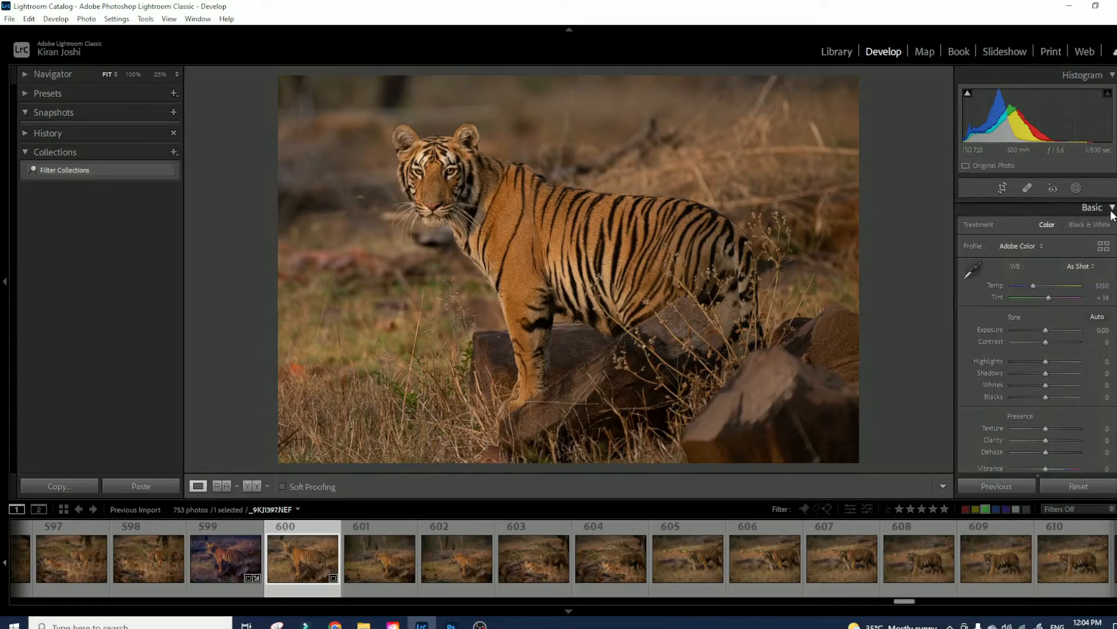
pyautogui.click(1085, 227)
pyautogui.click(1113, 208)
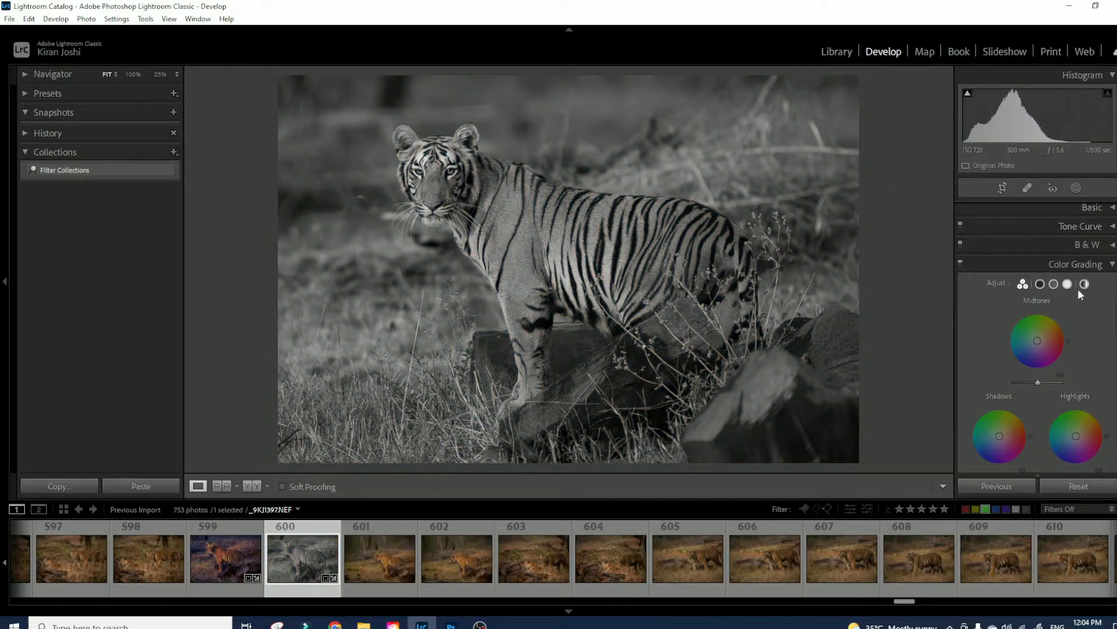
# Tint the monochrome photo's midtones blue at hue 237, shadows blue at hue 235 and highlights yellow at hue 60, all at saturation 100.
pyautogui.moveTo(1037, 341); pyautogui.dragTo(1021, 367)
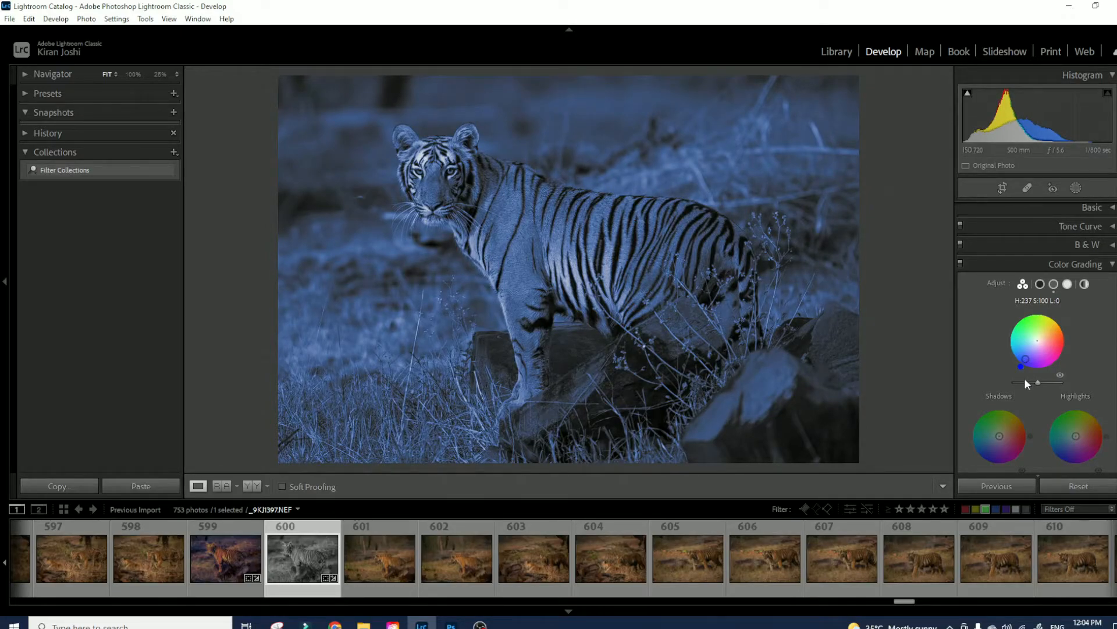
pyautogui.moveTo(1004, 441)
pyautogui.mouseDown()
pyautogui.moveTo(995, 434)
pyautogui.moveTo(987, 454)
pyautogui.mouseUp()
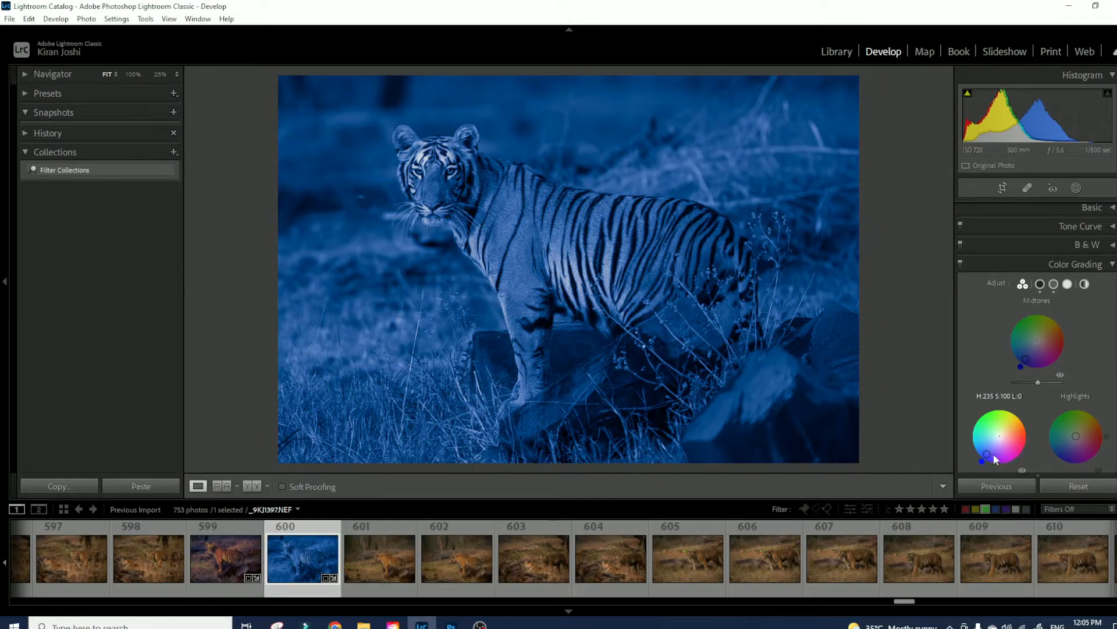
pyautogui.moveTo(1078, 440); pyautogui.dragTo(1088, 417)
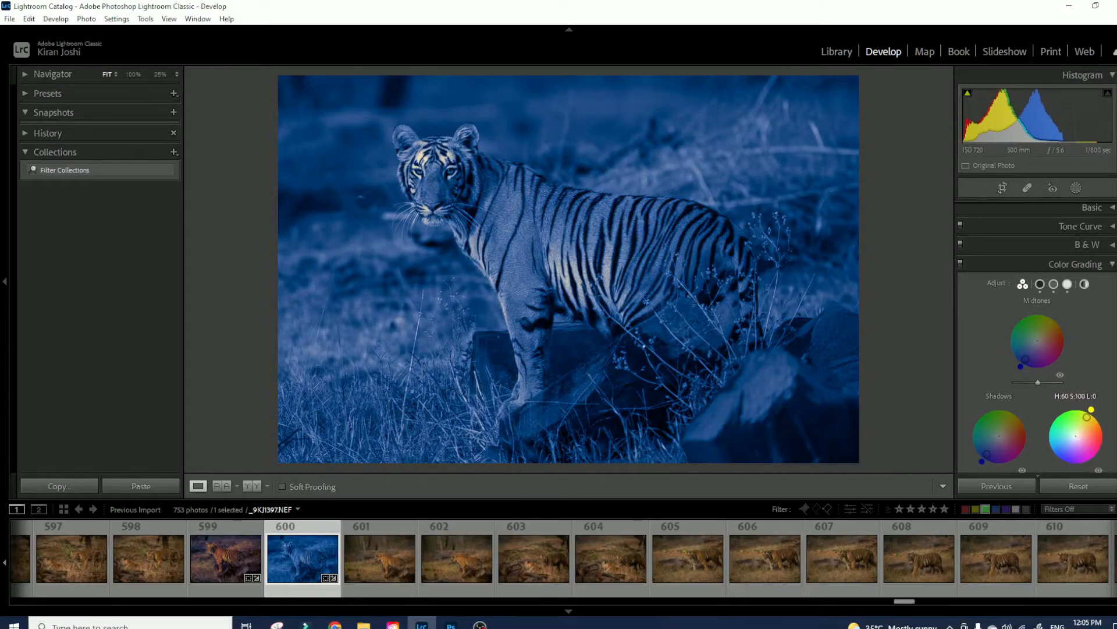
# Set the midtones' luminance to -82, lower the shadows', raise the highlights', and set Blending to 75 and Balance to -48.
pyautogui.moveTo(1040, 383); pyautogui.dragTo(1022, 382)
pyautogui.scroll(-1, 1023, 387)
pyautogui.moveTo(1000, 445); pyautogui.dragTo(986, 444)
pyautogui.moveTo(1075, 443); pyautogui.dragTo(1026, 455)
pyautogui.scroll(-1, 1094, 446)
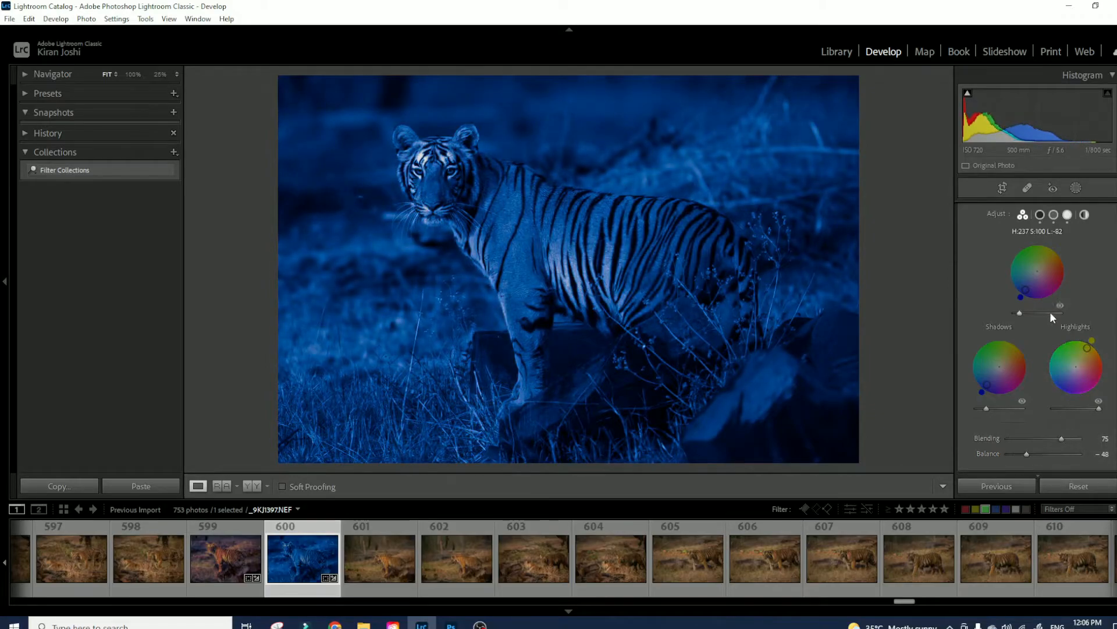
# Raise the midtones' luminance to near neutral and the shadows' to -24, and lower the highlights' luminance.
pyautogui.moveTo(1020, 314); pyautogui.dragTo(1036, 313)
pyautogui.moveTo(986, 409); pyautogui.dragTo(995, 408)
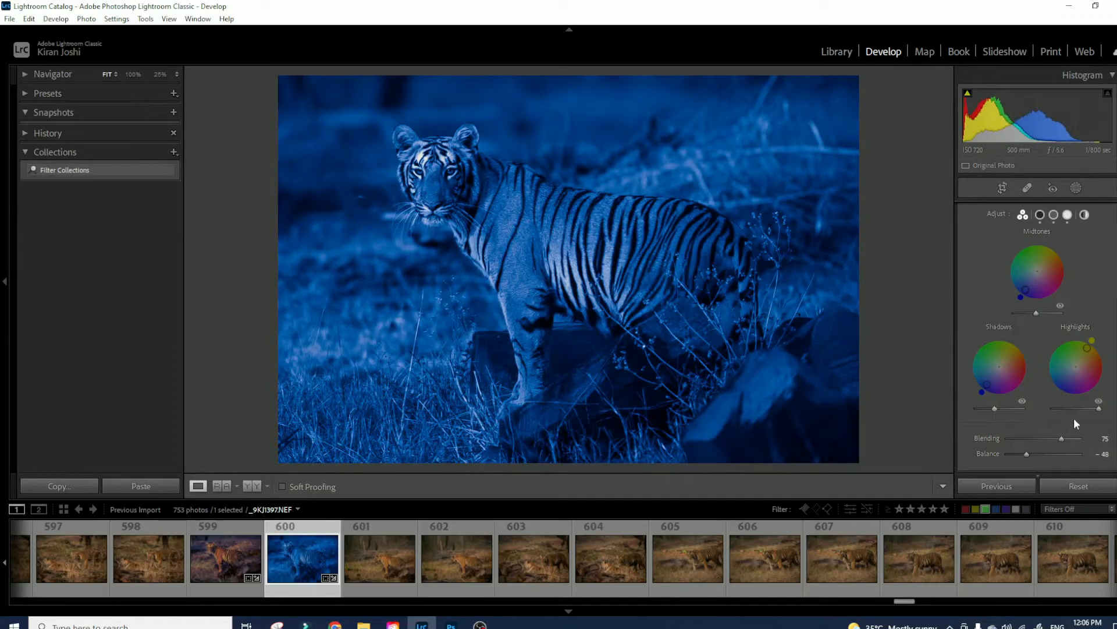
pyautogui.moveTo(1099, 408); pyautogui.dragTo(1079, 408)
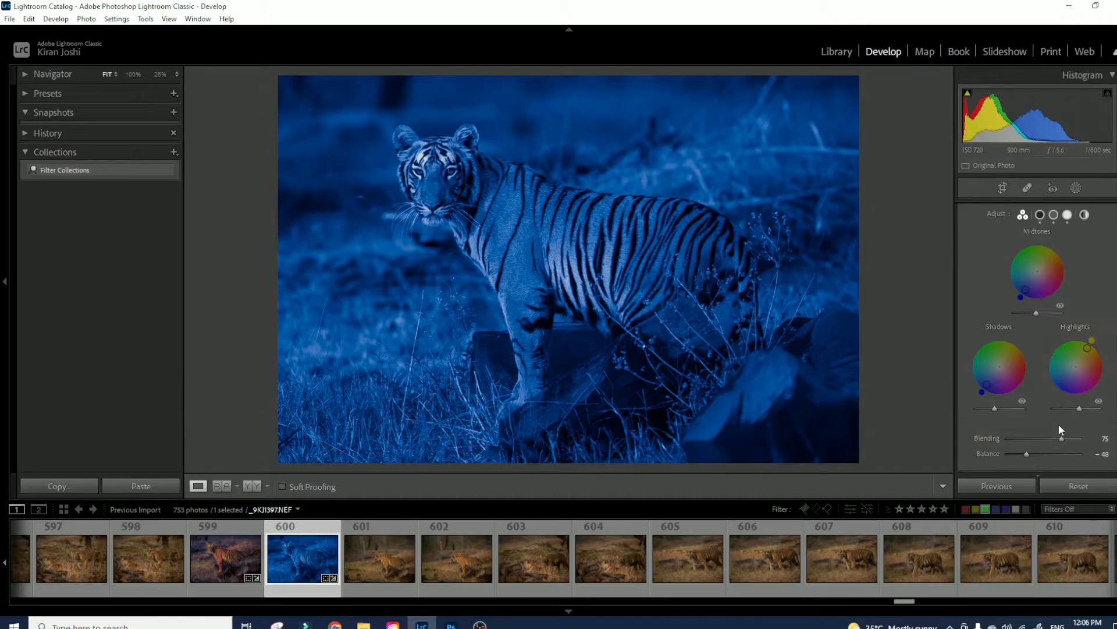
pyautogui.scroll(2, 1037, 338)
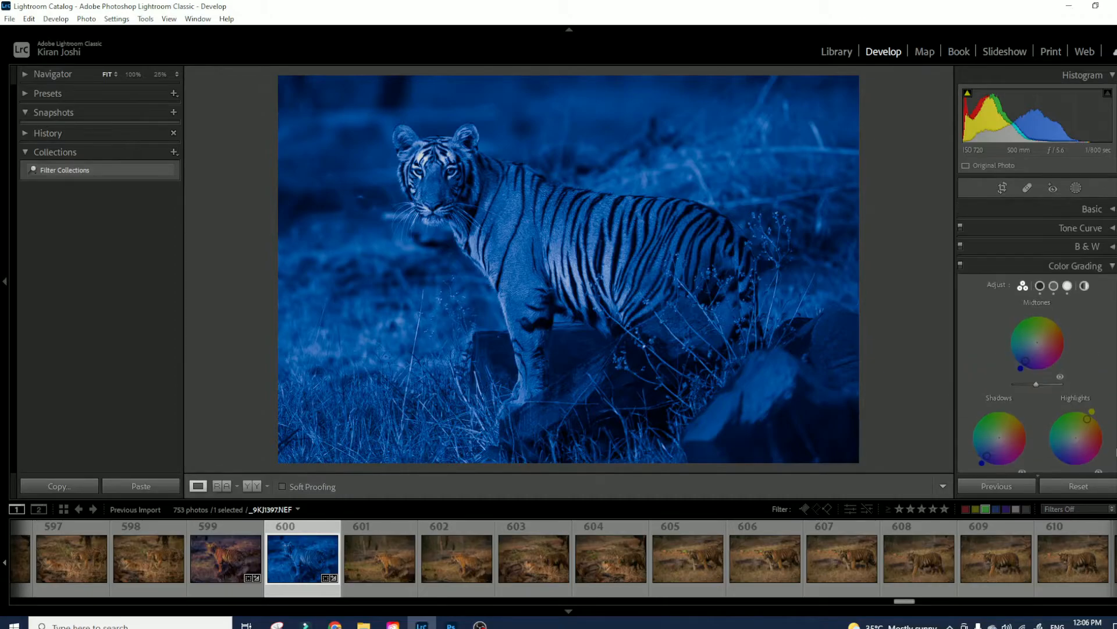
pyautogui.scroll(-1, 1038, 338)
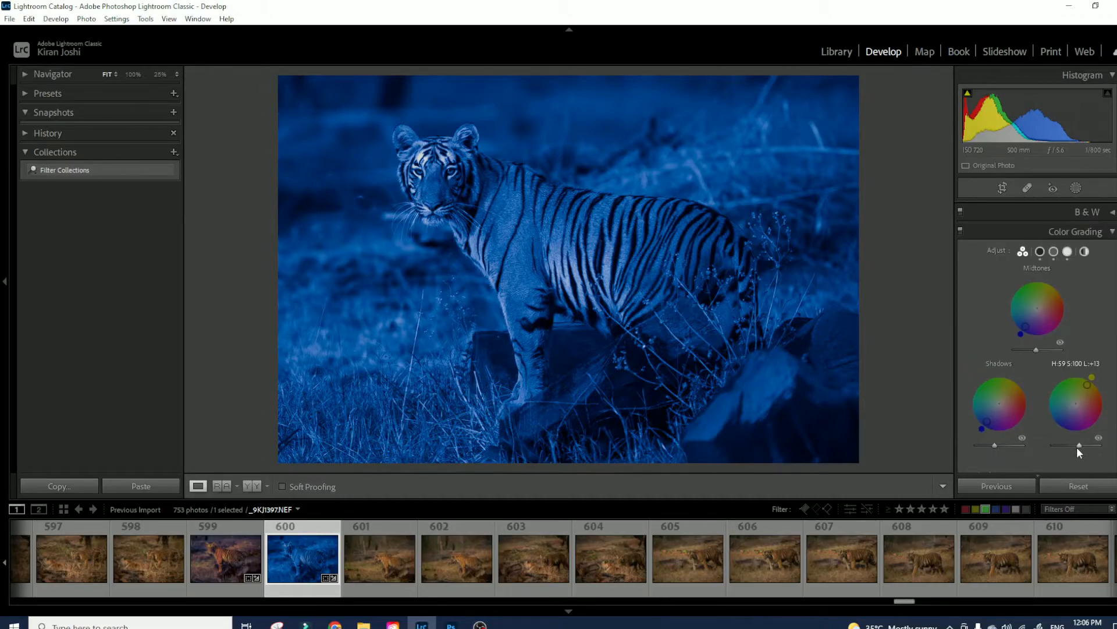
pyautogui.moveTo(1077, 444); pyautogui.dragTo(1060, 443)
pyautogui.scroll(1, 1099, 337)
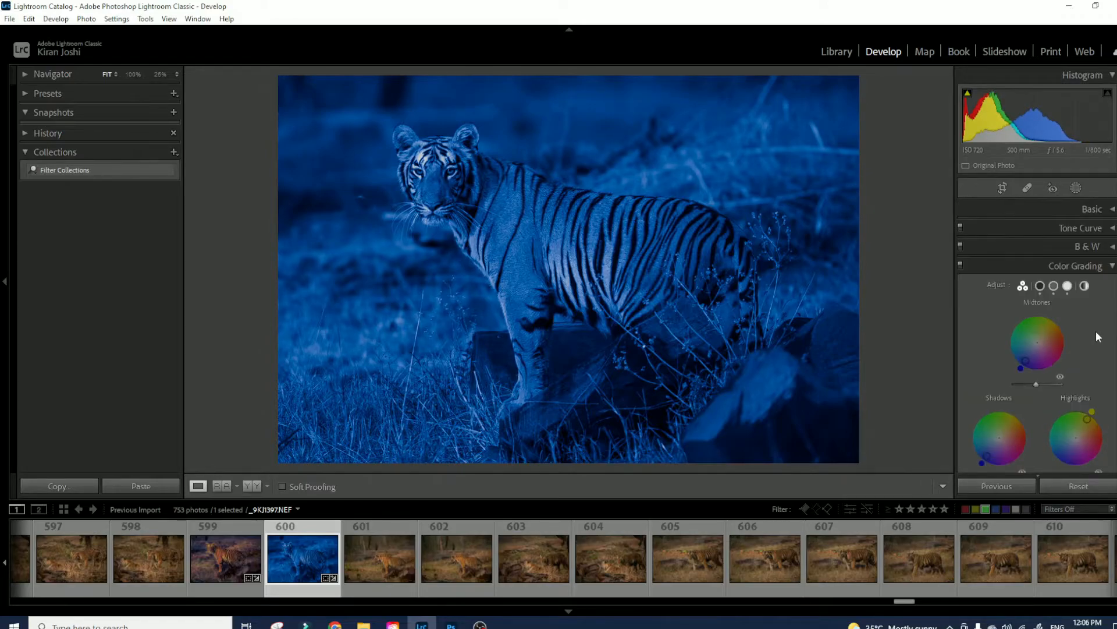
# Flatten the tone curve by lowering the white endpoint's output to about 200 and raising the black endpoint's output to 13.
pyautogui.click(1113, 267)
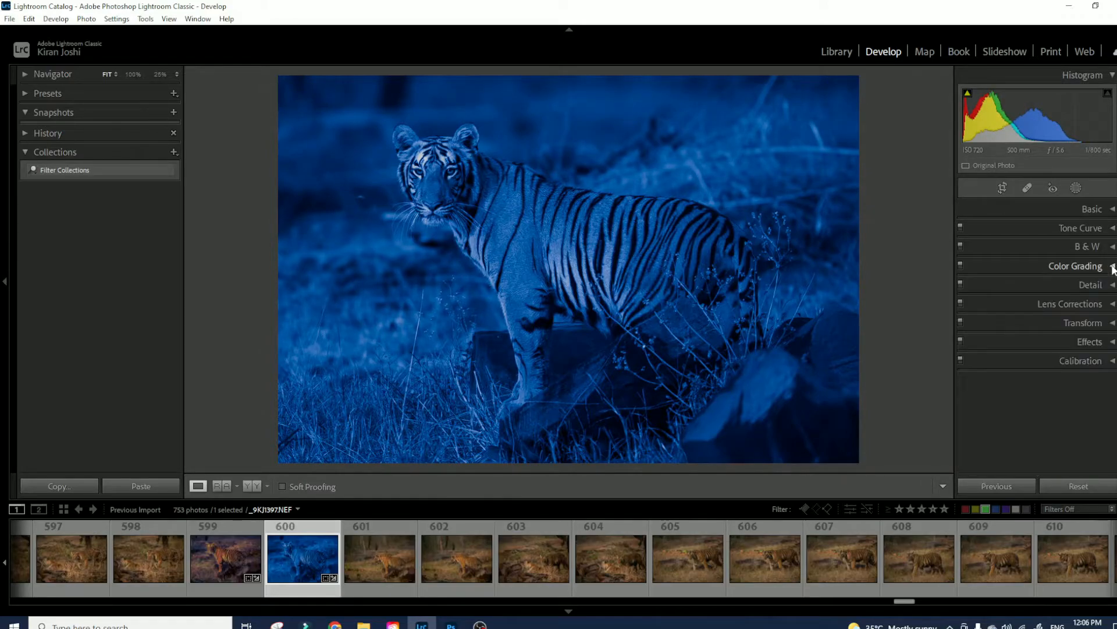
pyautogui.click(1088, 231)
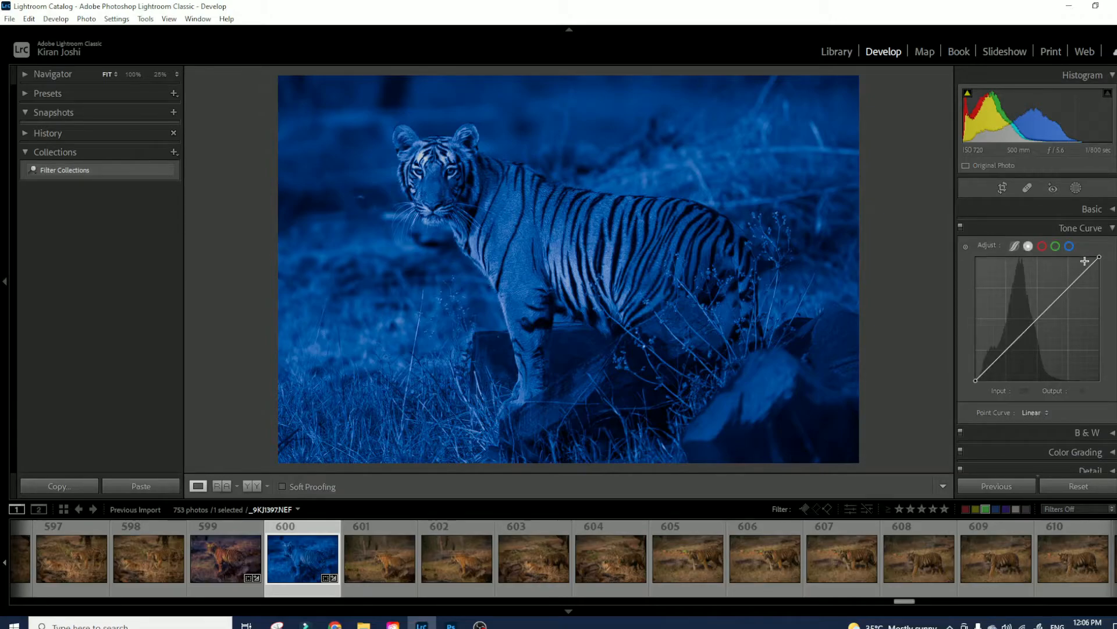
pyautogui.moveTo(1100, 259); pyautogui.dragTo(1100, 282)
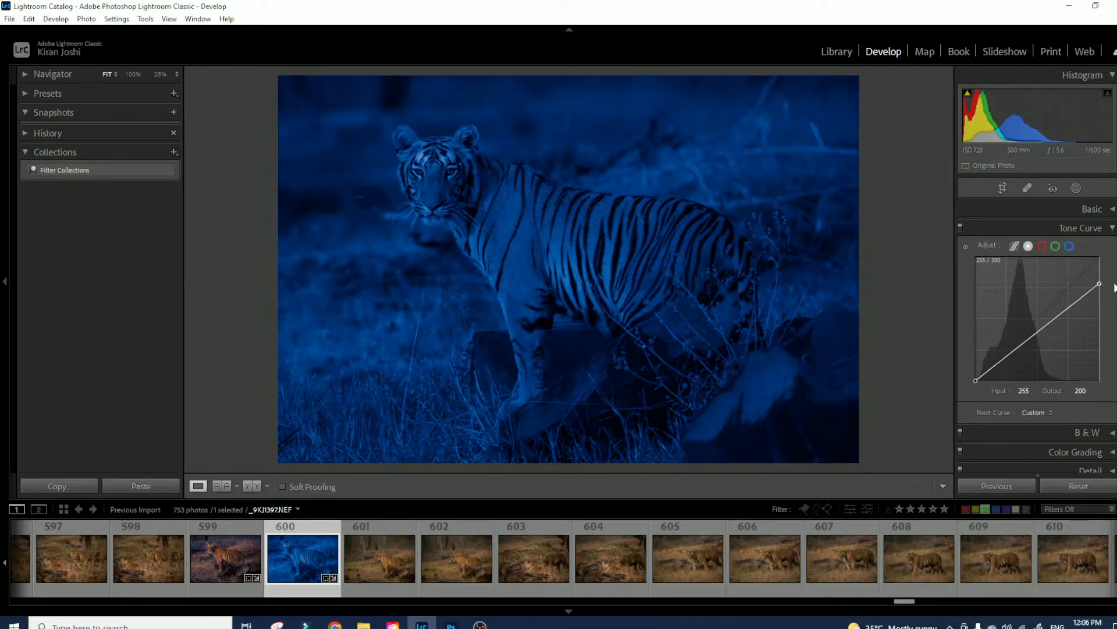
pyautogui.moveTo(975, 379); pyautogui.dragTo(975, 371)
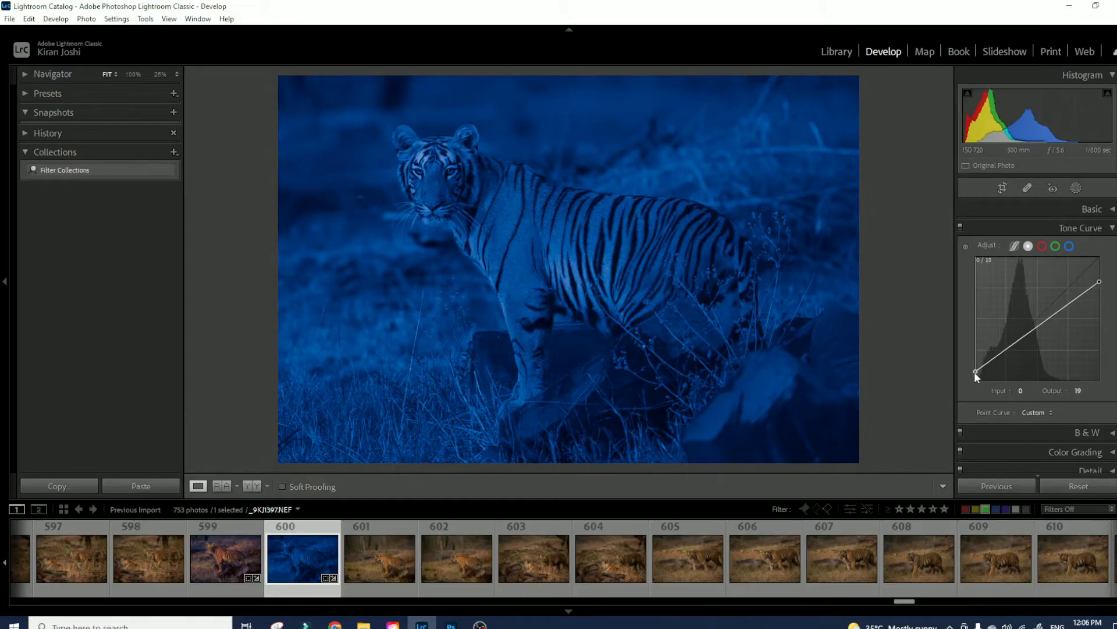
pyautogui.moveTo(974, 371); pyautogui.dragTo(976, 375)
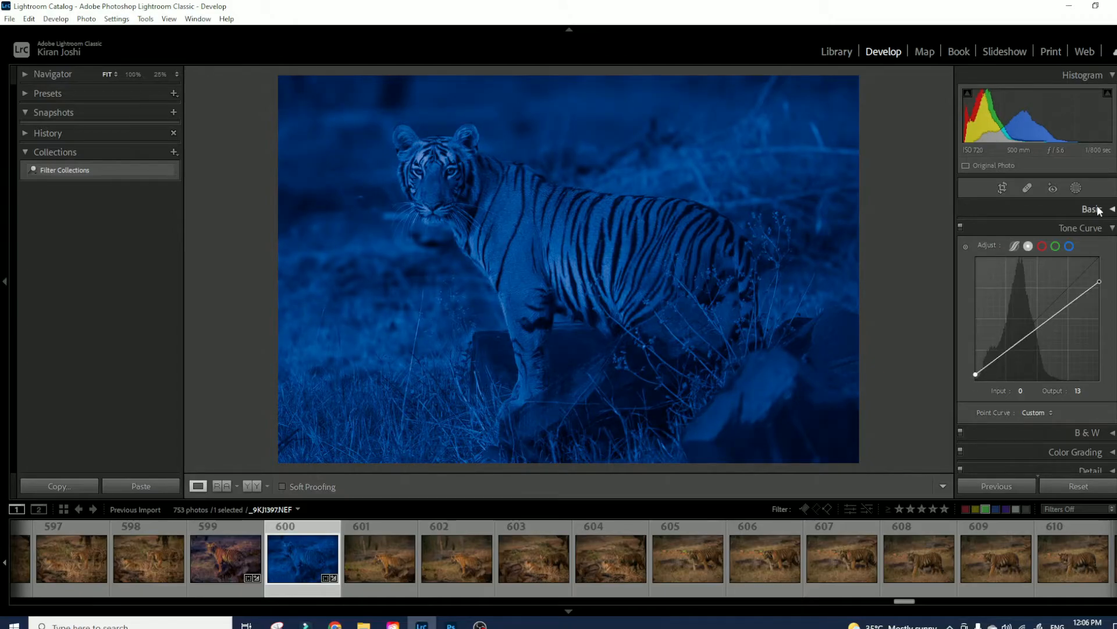
pyautogui.click(1112, 228)
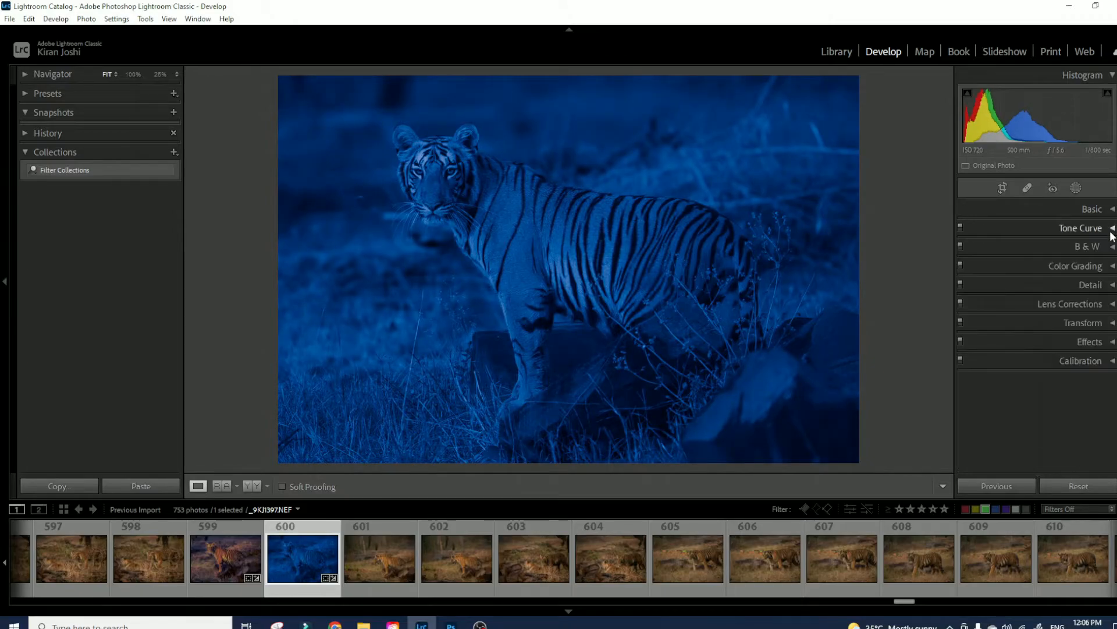
# Reset the midtones, shadows and highlights color wheels and return Blending to 50 and Balance to 0.
pyautogui.click(1113, 266)
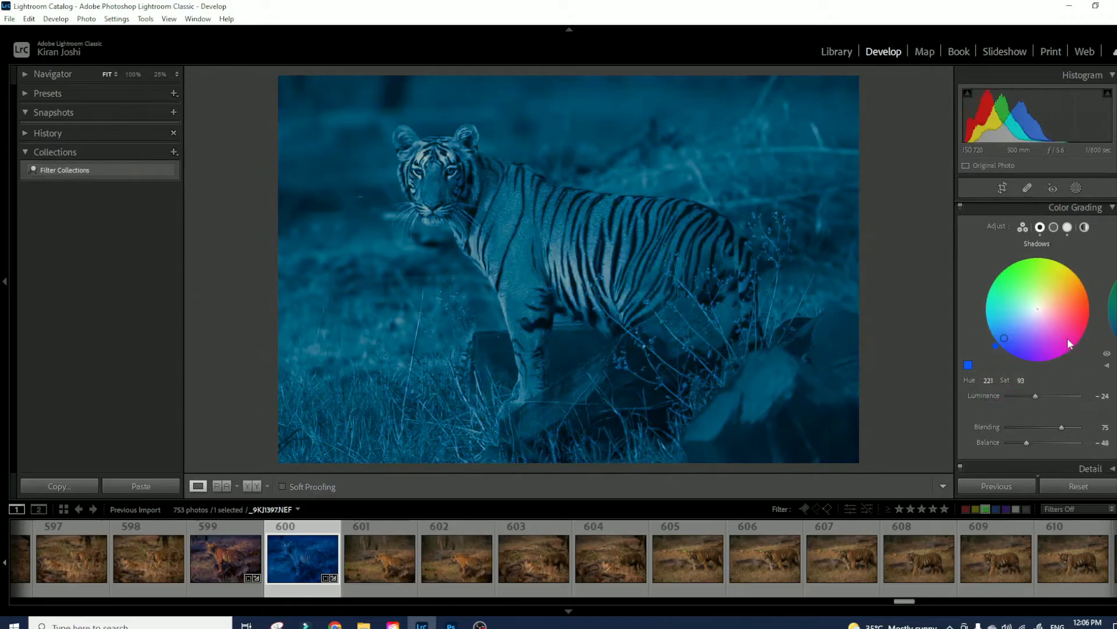
pyautogui.click(1023, 227)
pyautogui.press('alt')
pyautogui.keyDown('alt'); pyautogui.click(1076, 340); pyautogui.keyUp('alt')
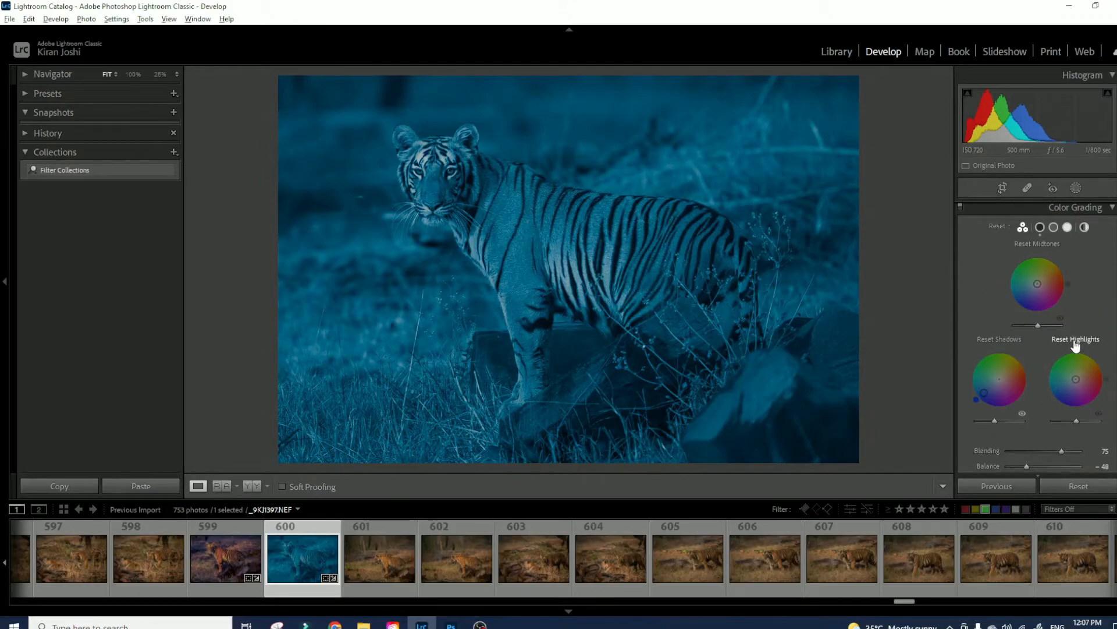
pyautogui.doubleClick(990, 449)
pyautogui.doubleClick(986, 464)
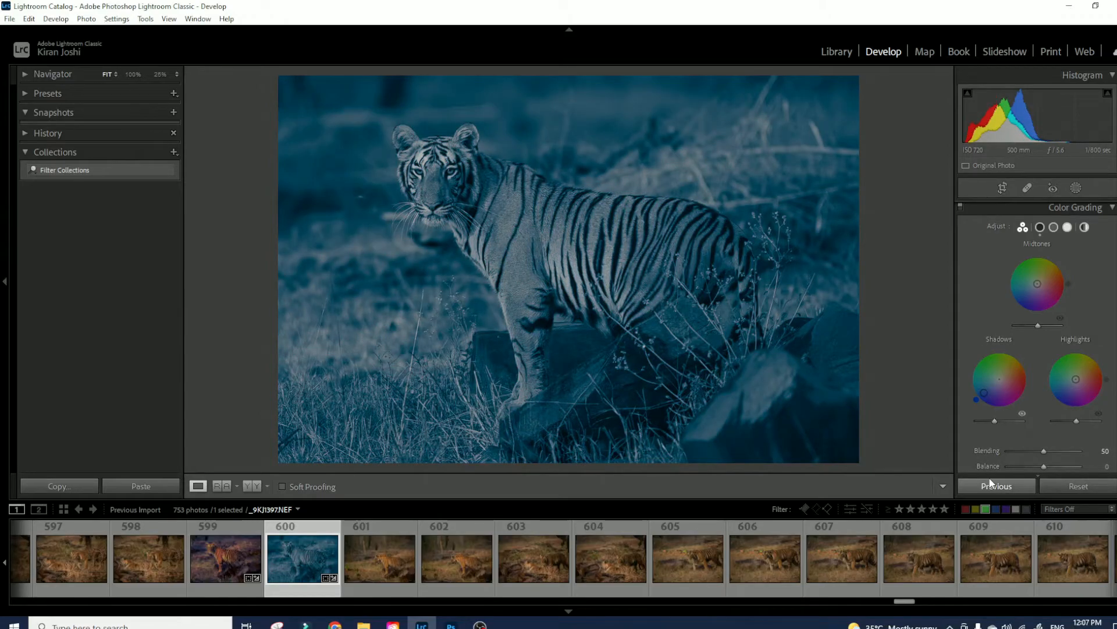
pyautogui.doubleClick(997, 351)
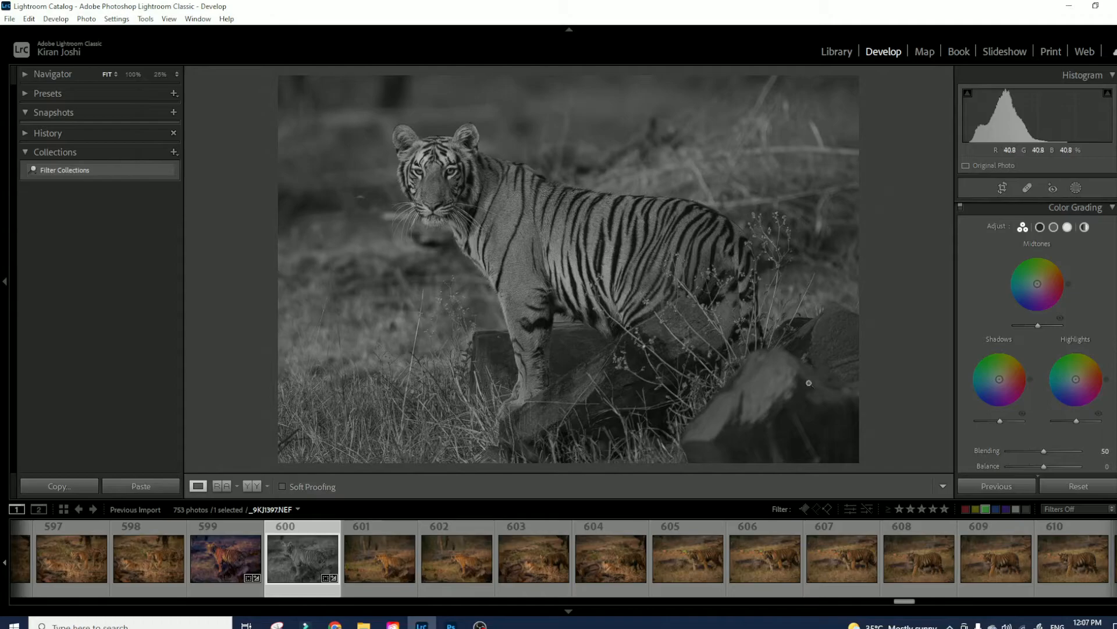
# Tint the shadows blue-violet on their single wheel with hue 252, saturation 70 and luminance -83.
pyautogui.click(1041, 228)
pyautogui.moveTo(1037, 318); pyautogui.dragTo(1015, 351)
pyautogui.moveTo(1045, 393)
pyautogui.mouseDown()
pyautogui.moveTo(1081, 398)
pyautogui.moveTo(1022, 405)
pyautogui.moveTo(1056, 409)
pyautogui.mouseUp()
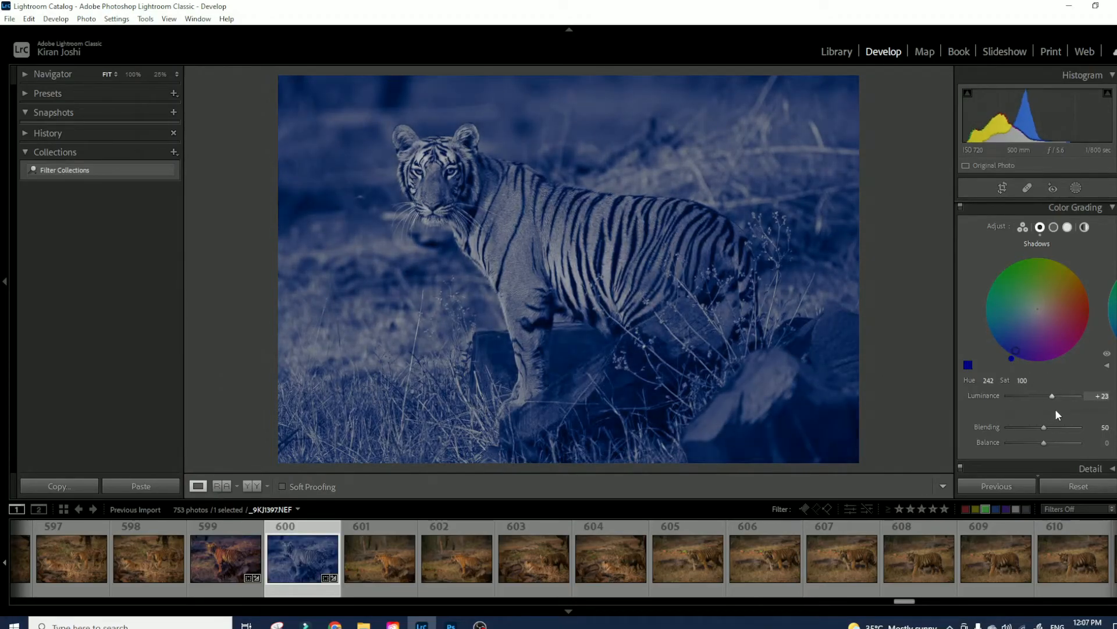
pyautogui.click(1106, 366)
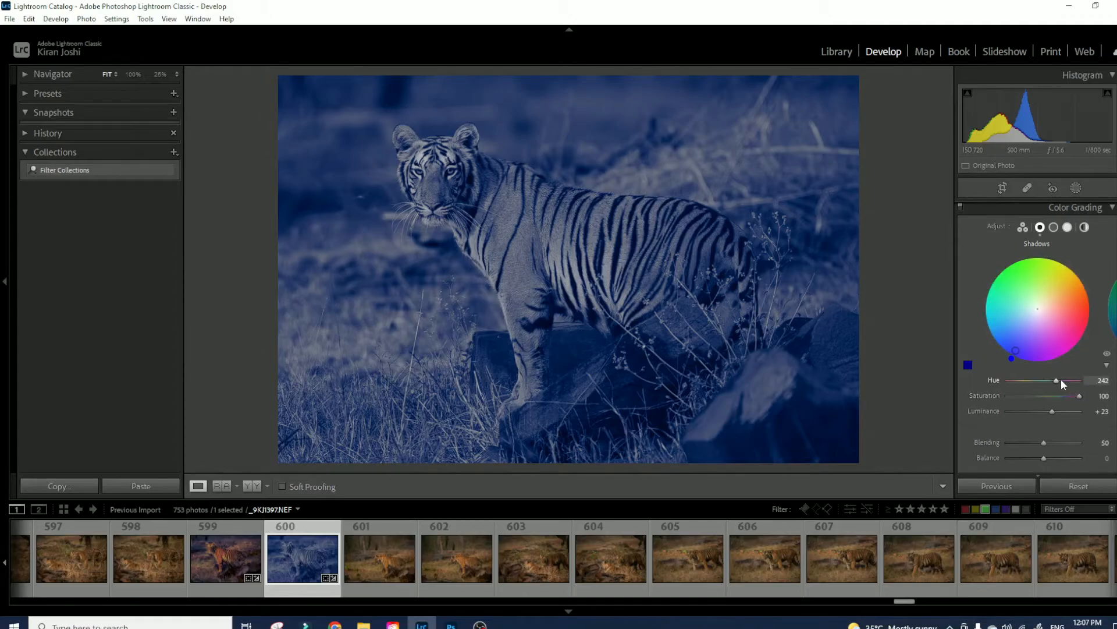
pyautogui.moveTo(1056, 379); pyautogui.dragTo(1013, 411)
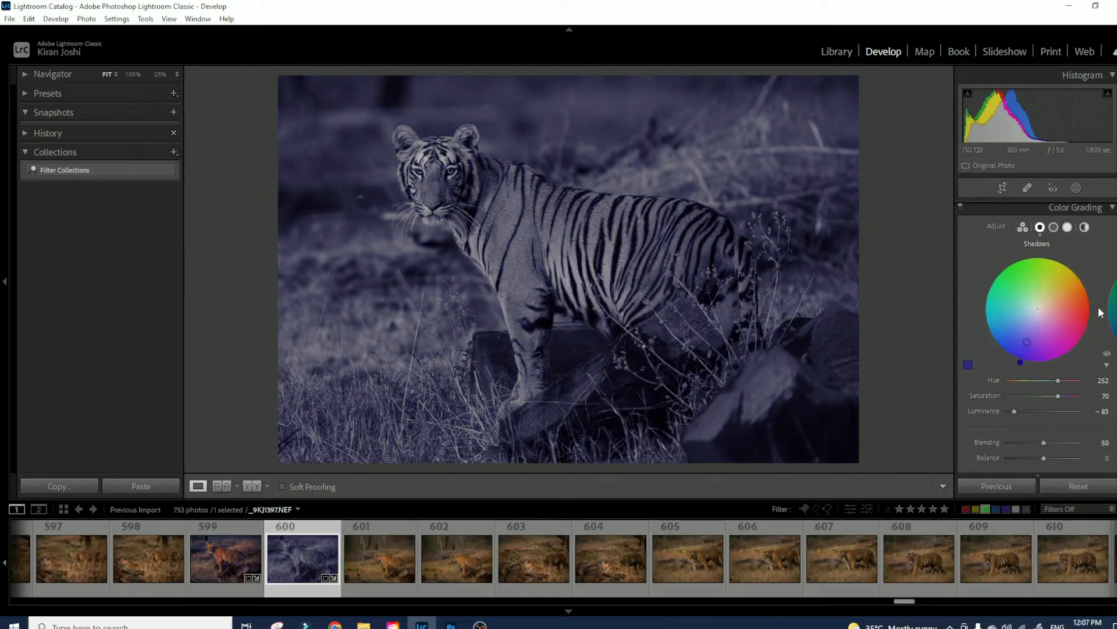
# Tint the midtones yellow with hue 54, saturation 73 and luminance -25, and set Balance to -35.
pyautogui.click(1054, 227)
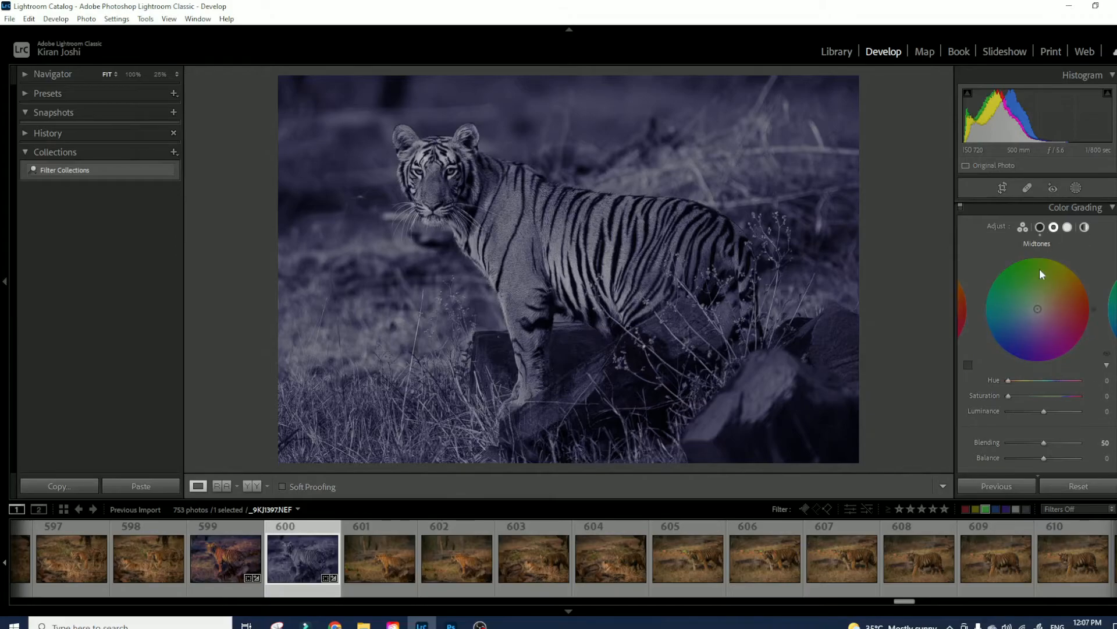
pyautogui.moveTo(1038, 309); pyautogui.dragTo(1058, 279)
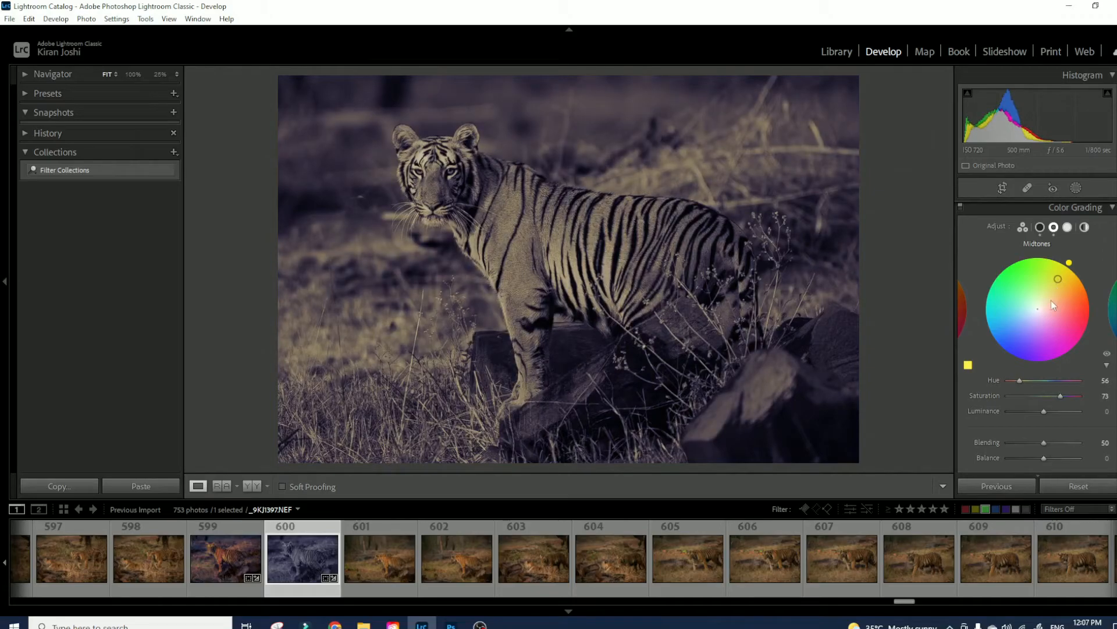
pyautogui.moveTo(1021, 379); pyautogui.dragTo(1034, 411)
pyautogui.moveTo(1042, 455)
pyautogui.mouseDown()
pyautogui.moveTo(1054, 455)
pyautogui.moveTo(1029, 452)
pyautogui.mouseUp()
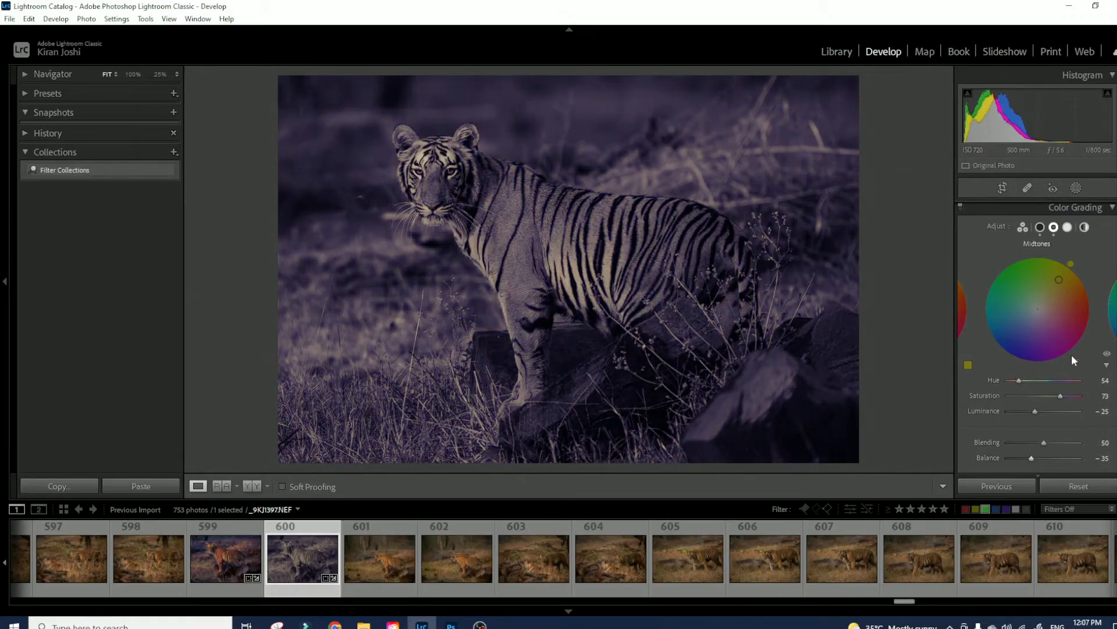
# Tint the highlights blue with hue 241, saturation 48 and luminance +13, and set Blending to 24 and Balance to -7.
pyautogui.click(1067, 227)
pyautogui.moveTo(1072, 331); pyautogui.dragTo(1026, 330)
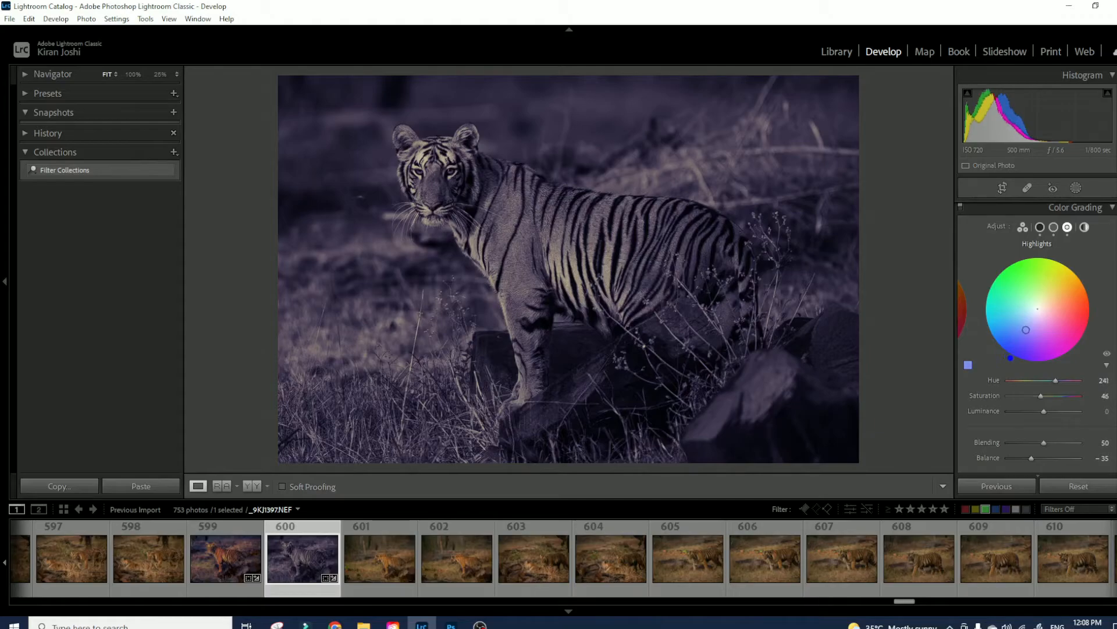
pyautogui.moveTo(1042, 396); pyautogui.dragTo(1041, 458)
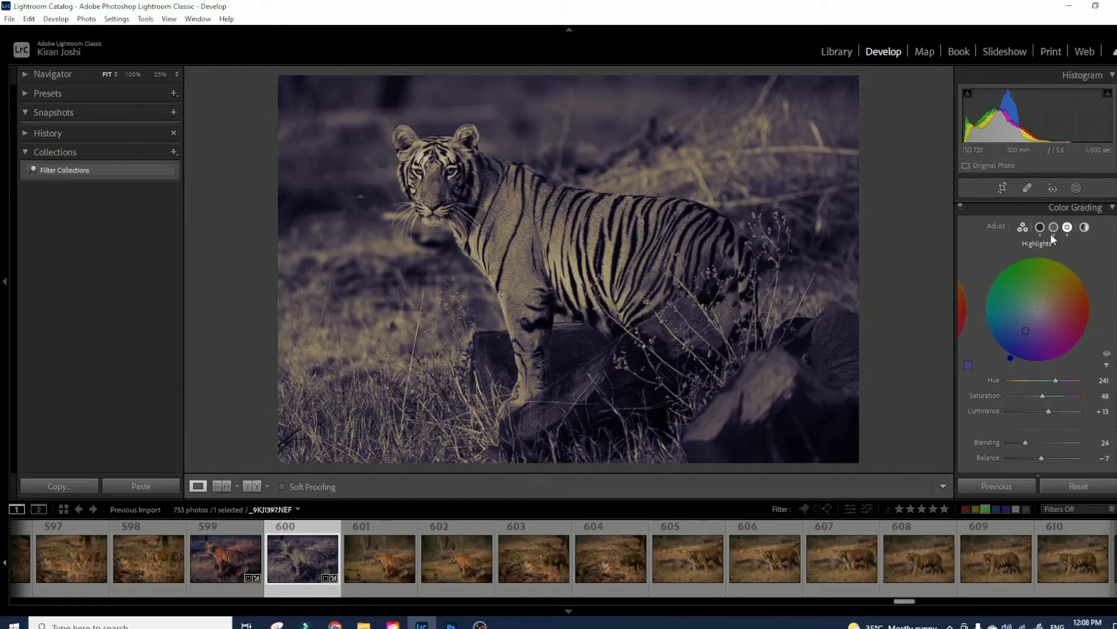
# Reset the individual shadows, midtones and highlights tints, keeping the Blending and Balance settings.
pyautogui.click(1083, 227)
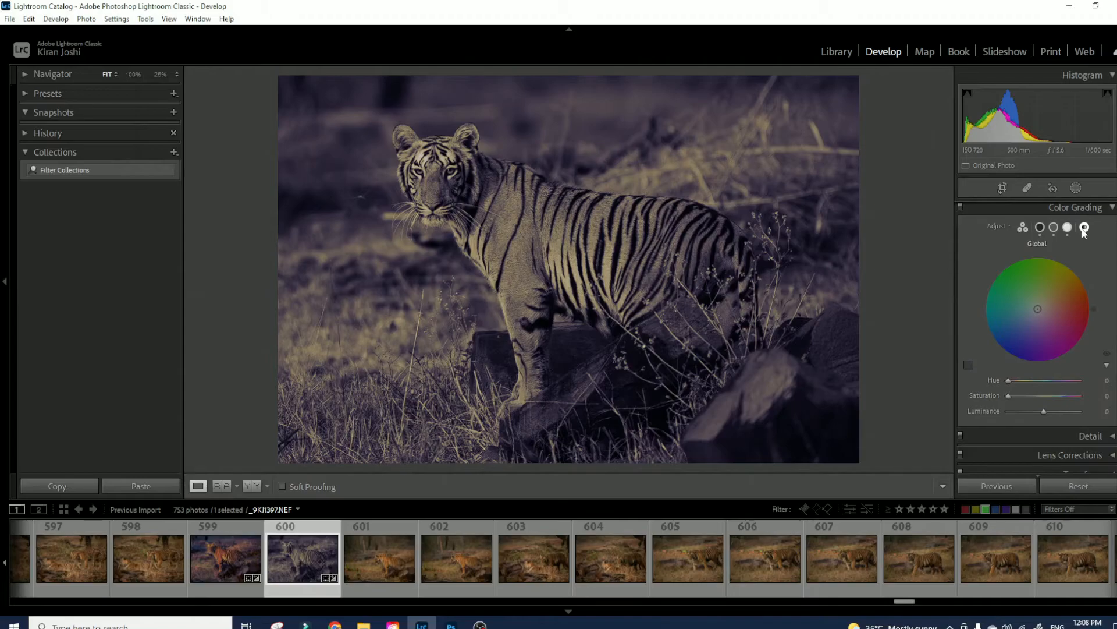
pyautogui.click(1039, 227)
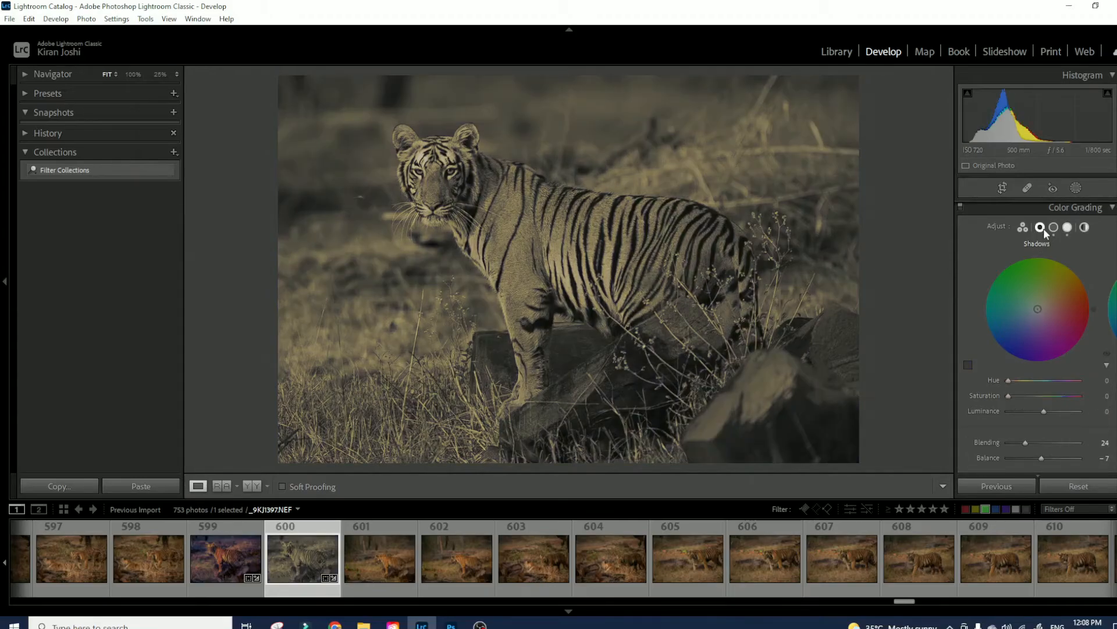
pyautogui.click(1053, 227)
pyautogui.click(1068, 227)
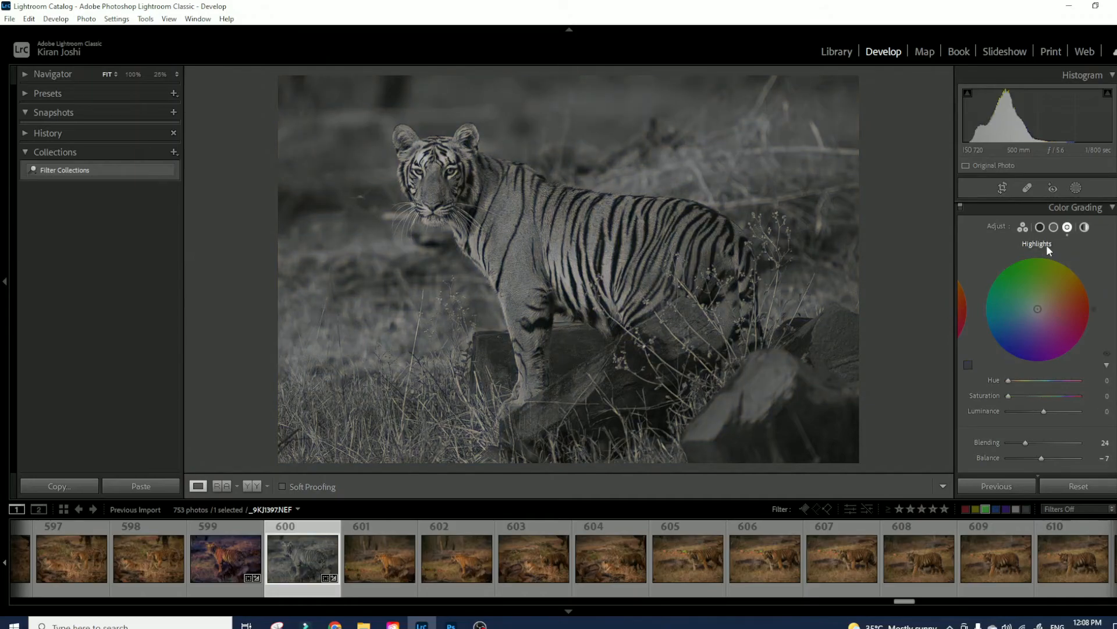
# Apply a Global blue tint to the whole photo with hue 227, saturation 74 and luminance -28.
pyautogui.click(1084, 227)
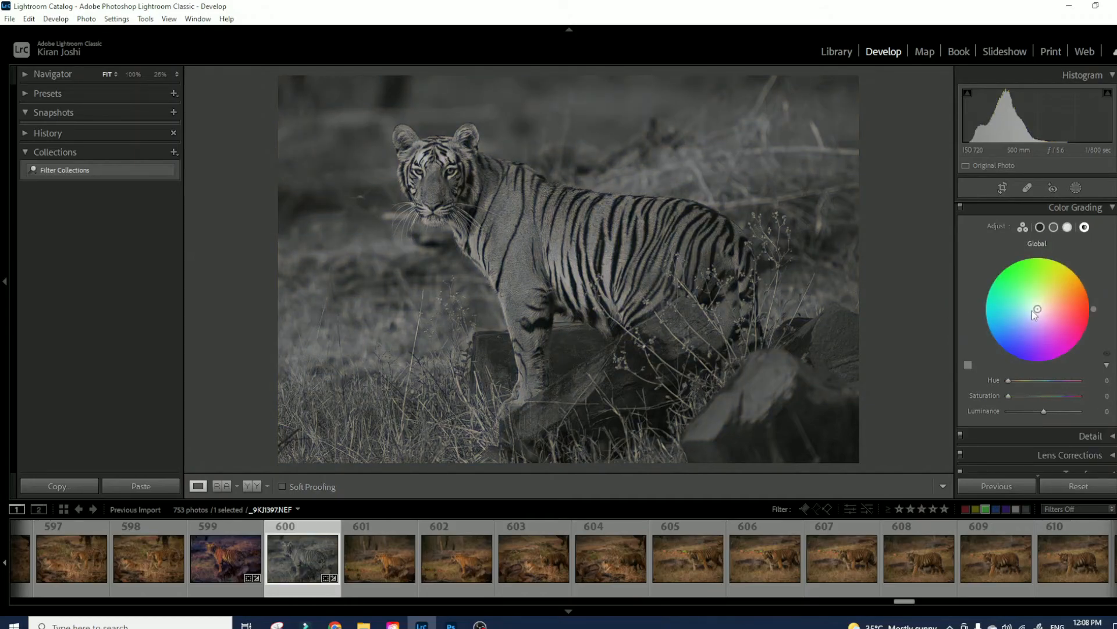
pyautogui.moveTo(1038, 309); pyautogui.dragTo(1005, 343)
pyautogui.moveTo(1043, 411)
pyautogui.mouseDown()
pyautogui.moveTo(1024, 416)
pyautogui.moveTo(1066, 395)
pyautogui.moveTo(1039, 395)
pyautogui.moveTo(1058, 399)
pyautogui.mouseUp()
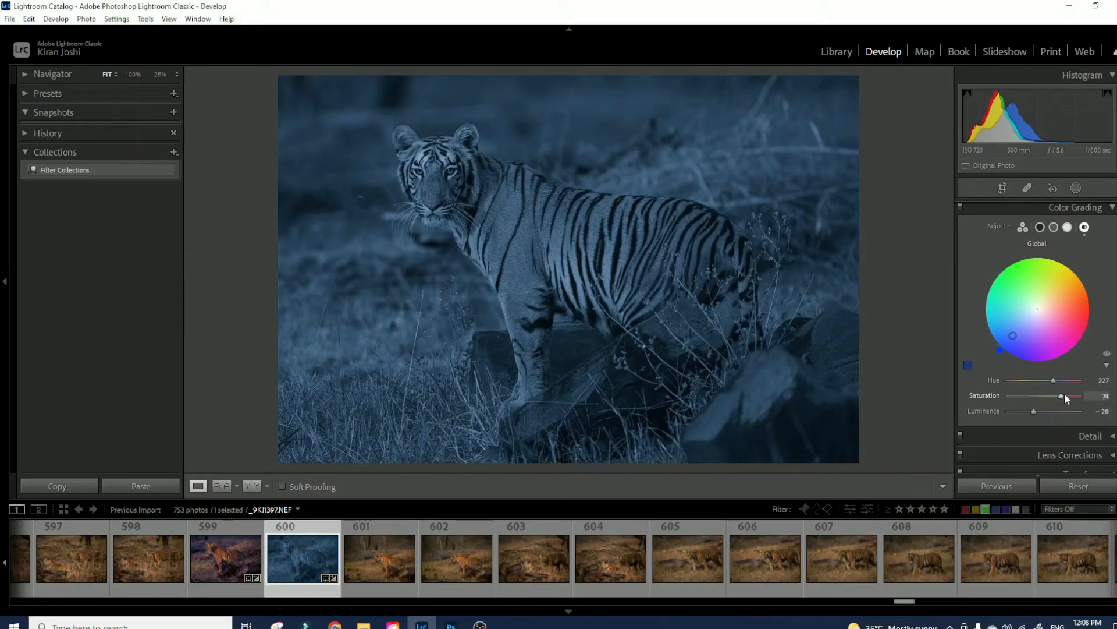
pyautogui.click(1112, 207)
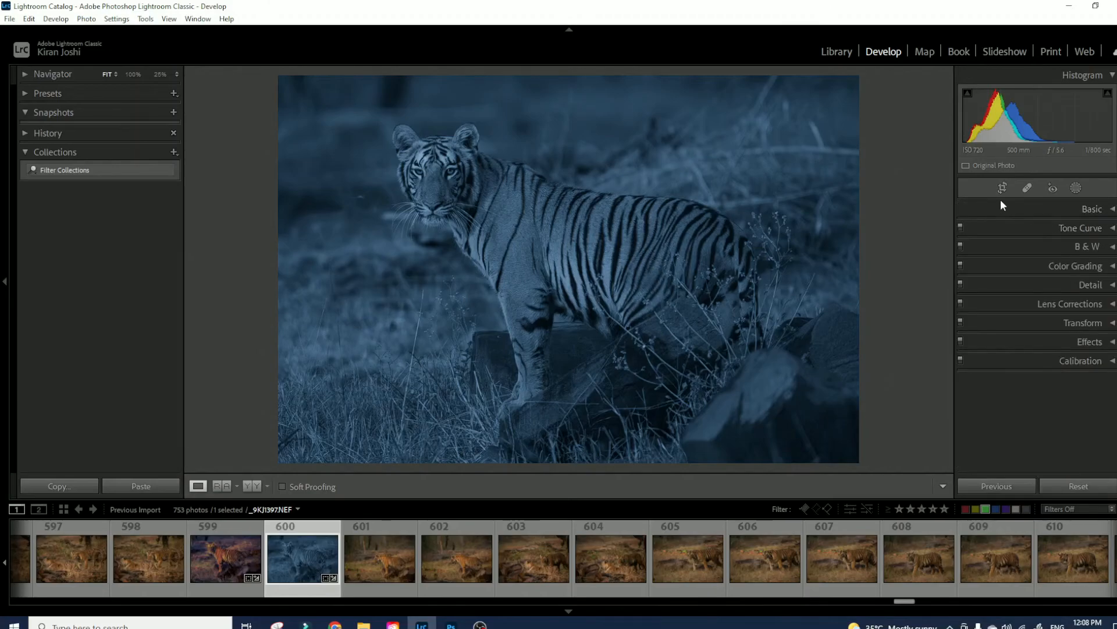
# Brush a mask over the tiger's face and set its Temp to 26 and Exposure to 0.84.
pyautogui.click(1077, 188)
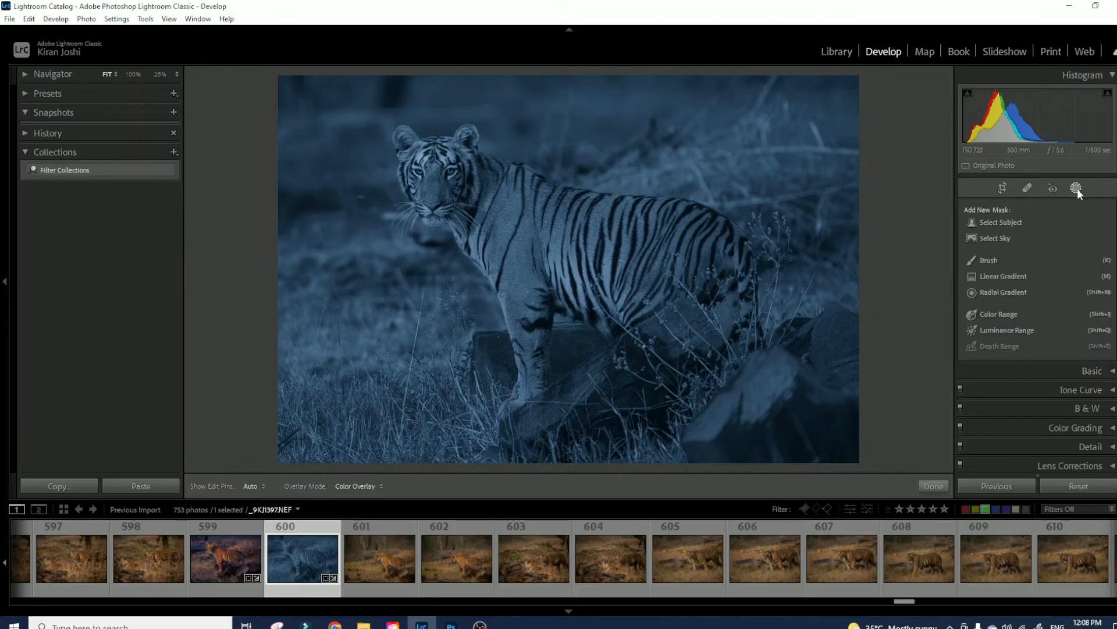
pyautogui.click(991, 260)
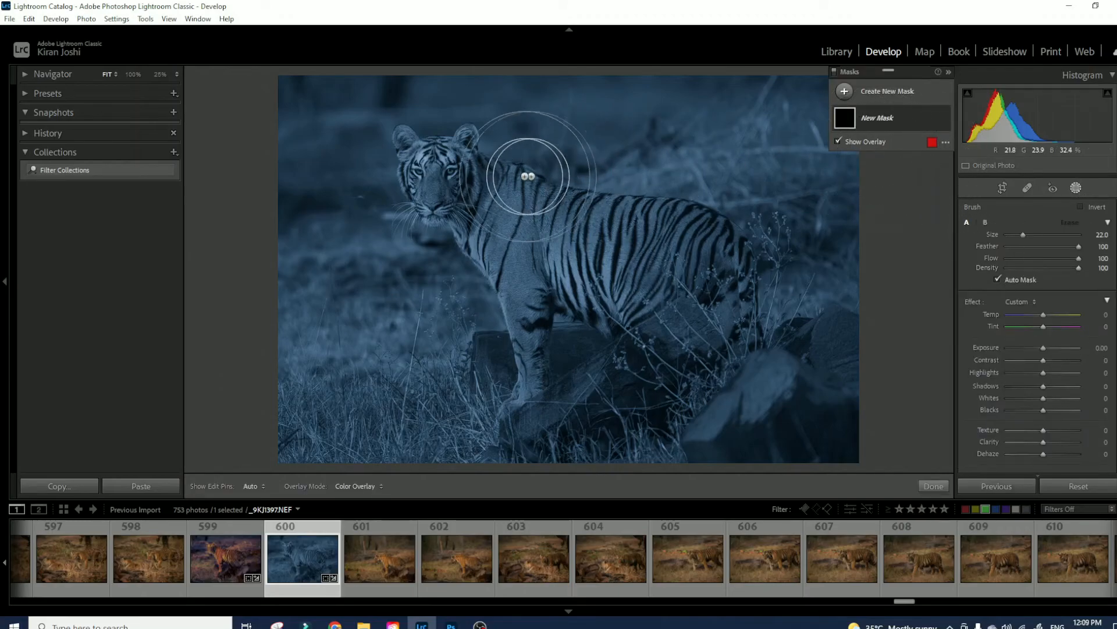
pyautogui.moveTo(432, 177); pyautogui.dragTo(442, 192)
pyautogui.moveTo(1042, 313); pyautogui.dragTo(1049, 356)
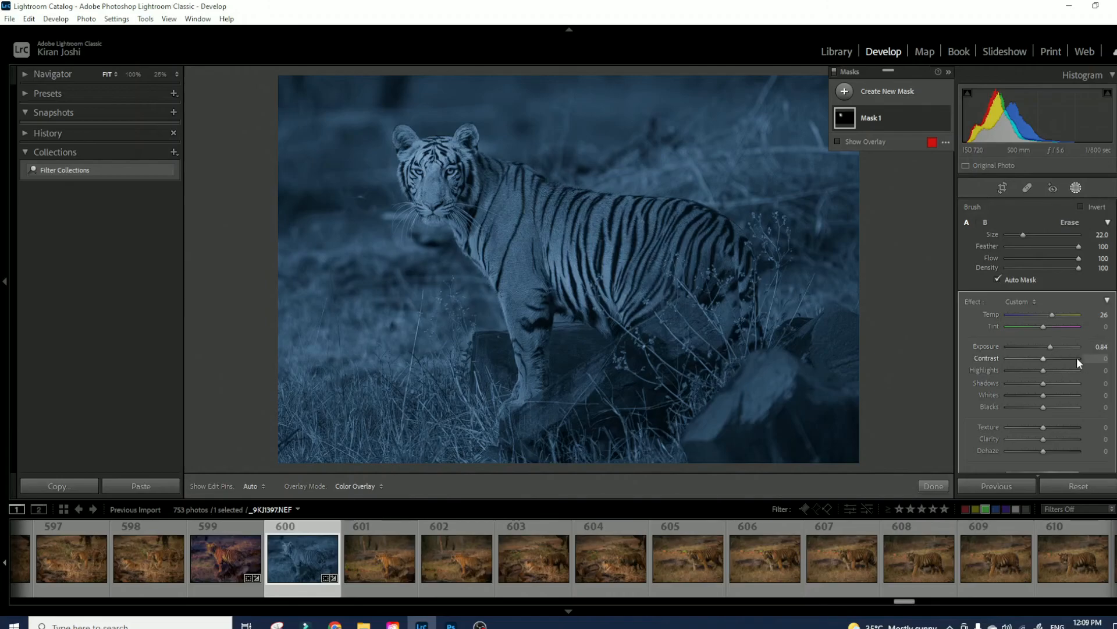
pyautogui.click(929, 491)
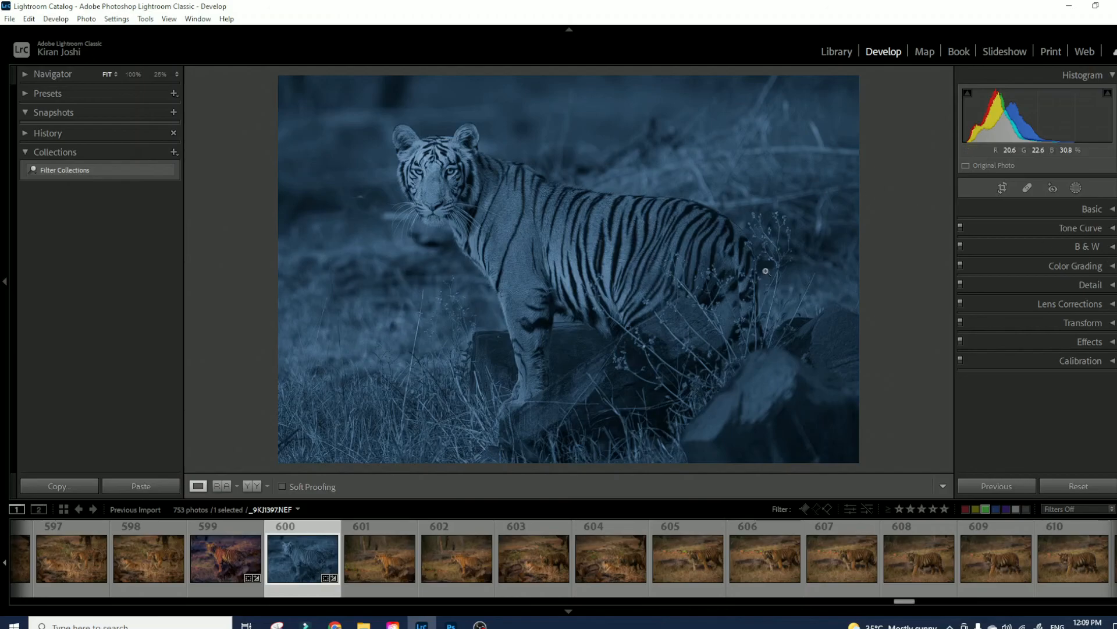
# Display the previously graded color tiger photo, _9KJI1396.NEF.
pyautogui.click(232, 561)
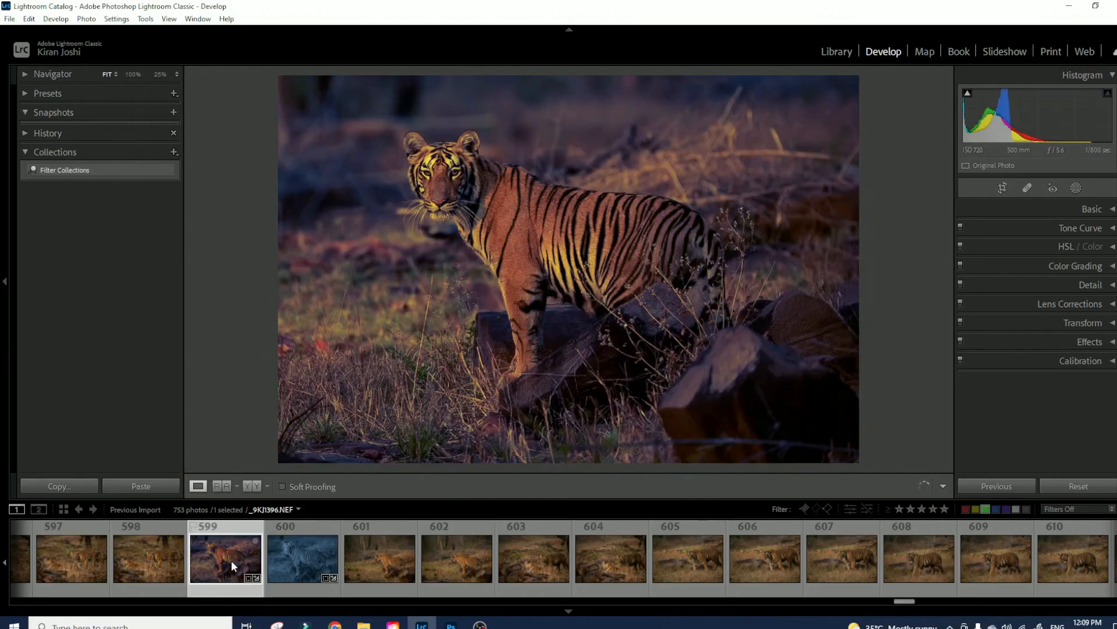